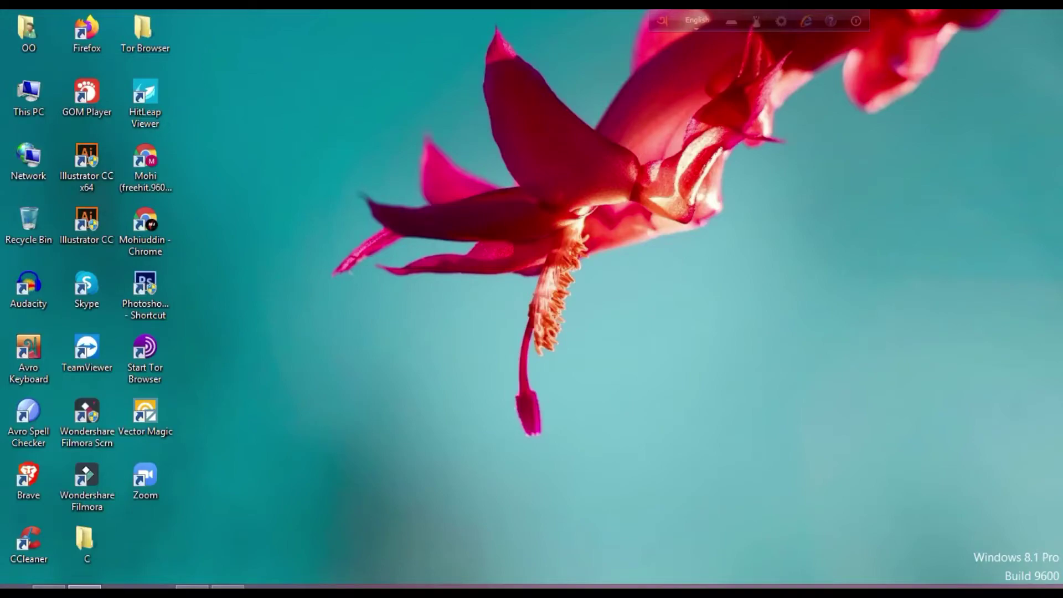
# Bring the 3D book cover practice folder window forward in File Explorer
pyautogui.click(49, 586)
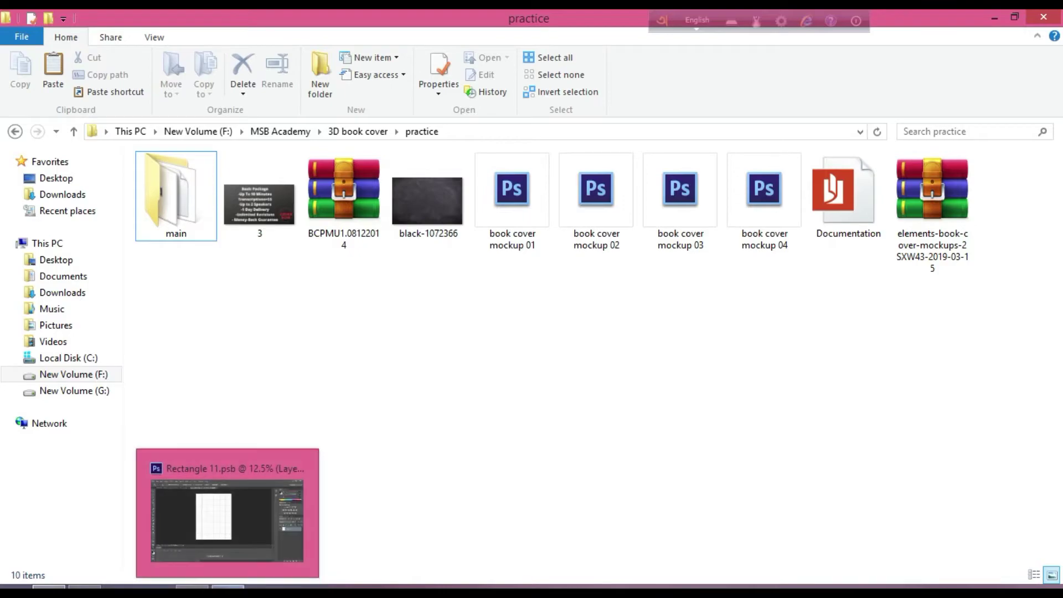
# Check book cover mockup 02 in Photoshop, then return to the Rectangle 11.psb cover page
pyautogui.click(227, 587)
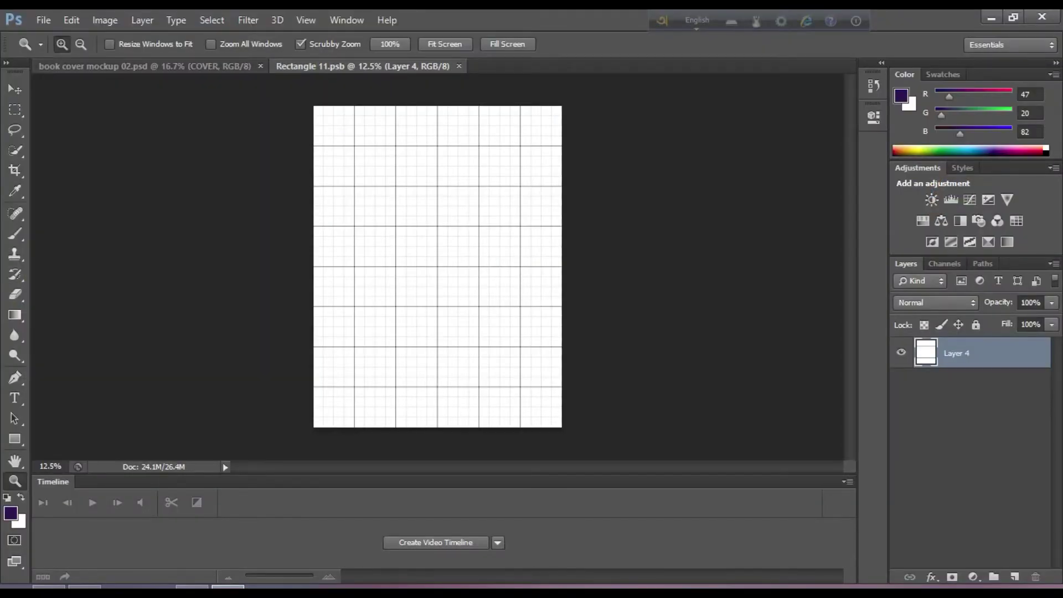
pyautogui.click(144, 66)
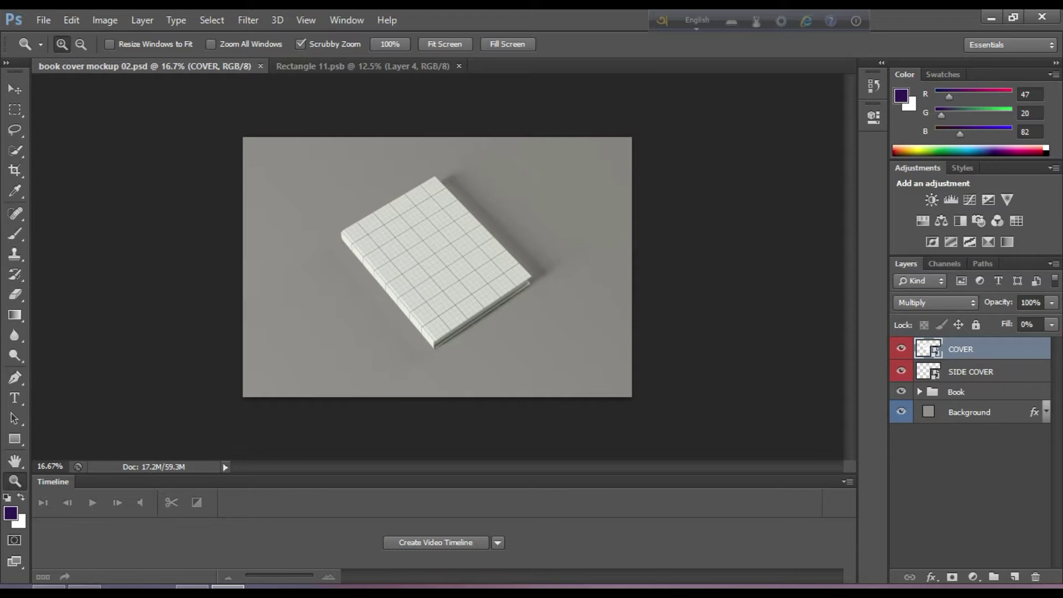
pyautogui.hotkey('ctrl', 'Tab')
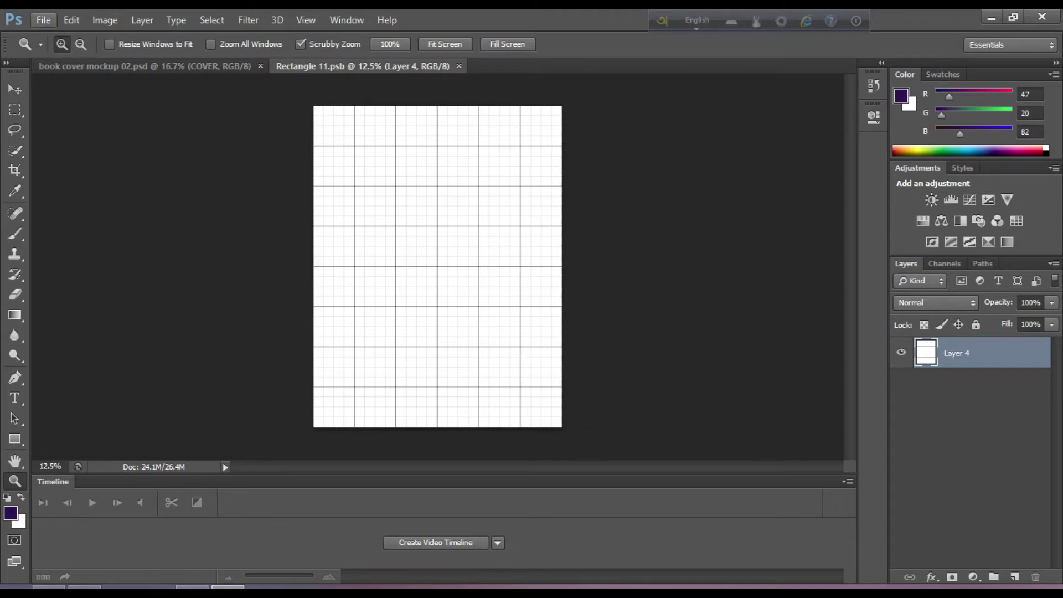
pyautogui.click(43, 20)
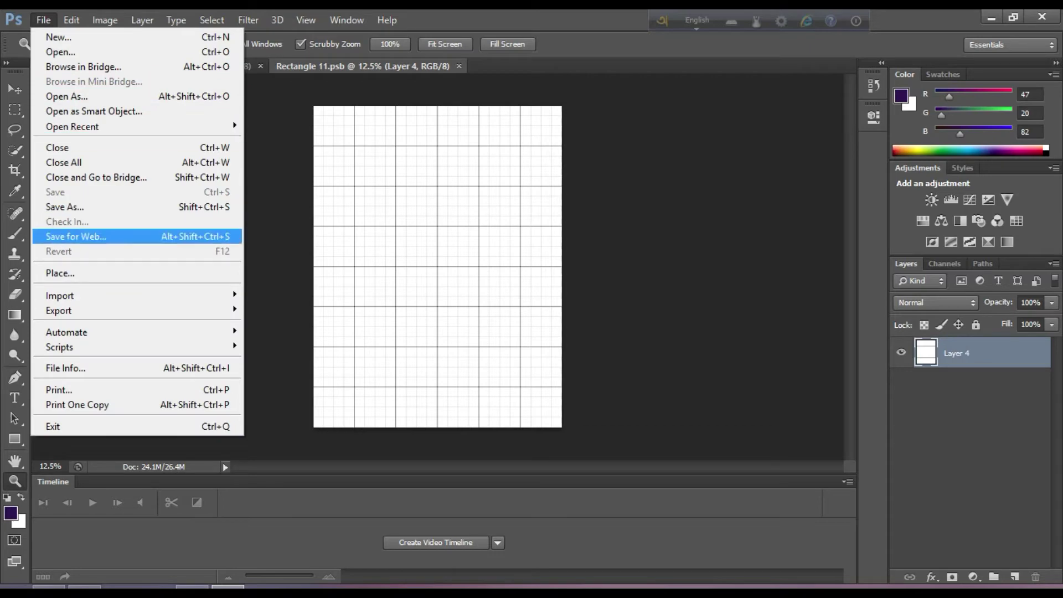
# Place image 3 from F:\MSB Academy\3D book cover\practice onto the cover page
pyautogui.click(60, 273)
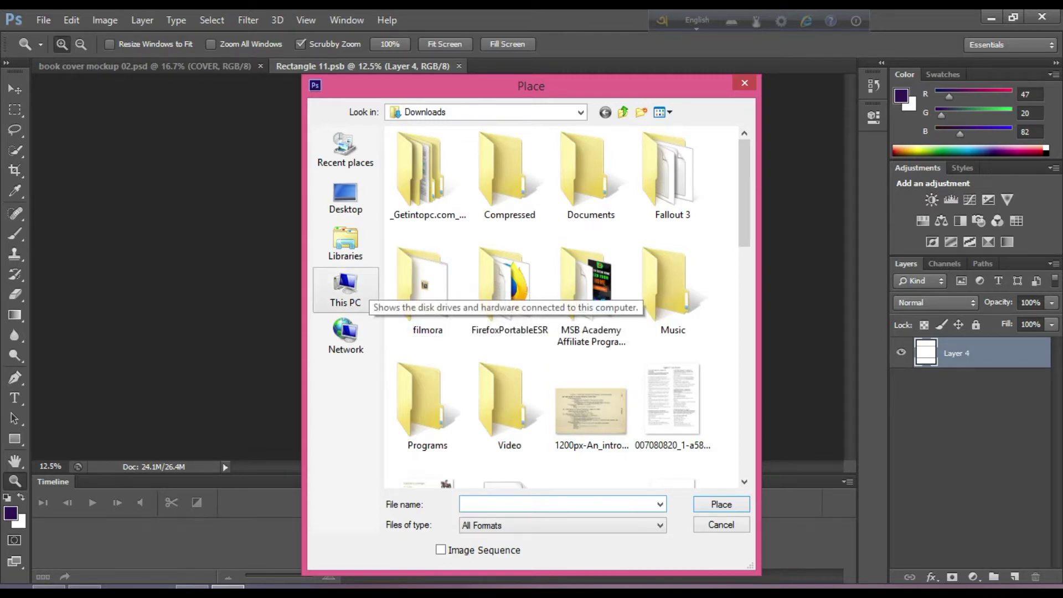
pyautogui.click(345, 291)
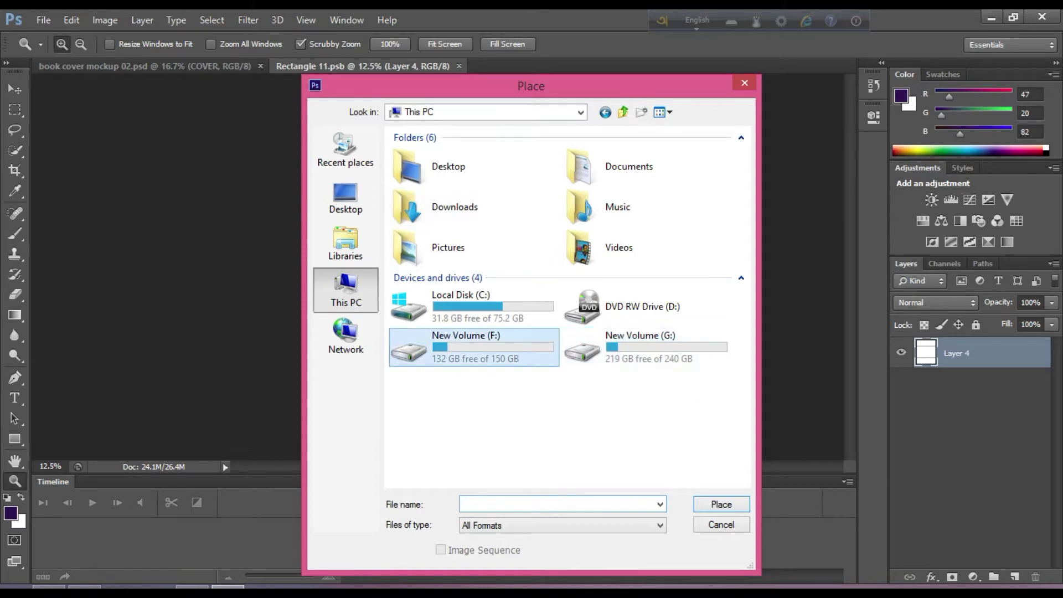
pyautogui.doubleClick(476, 346)
pyautogui.doubleClick(509, 174)
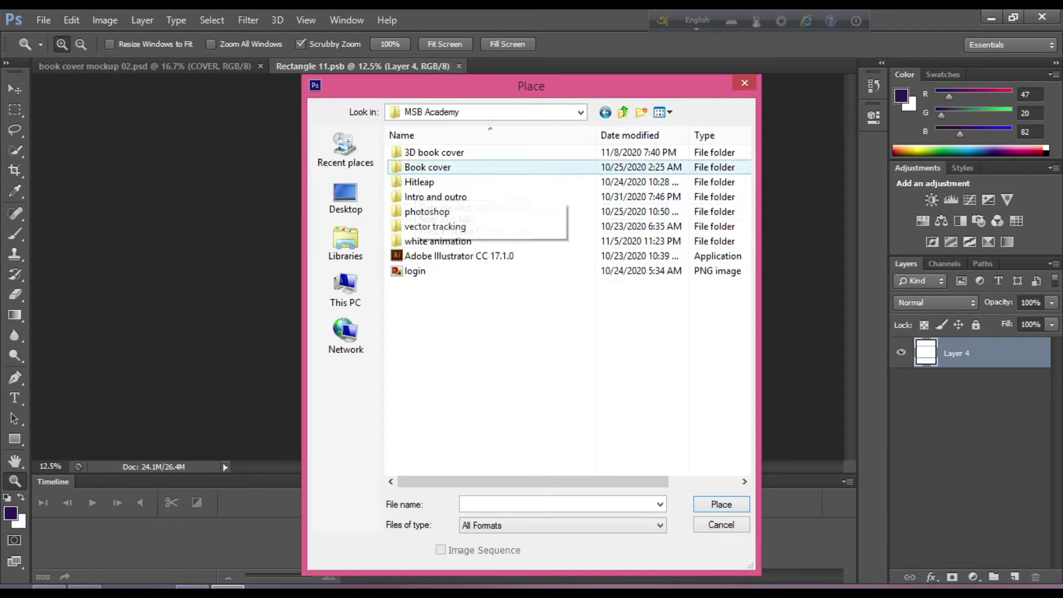
pyautogui.doubleClick(434, 152)
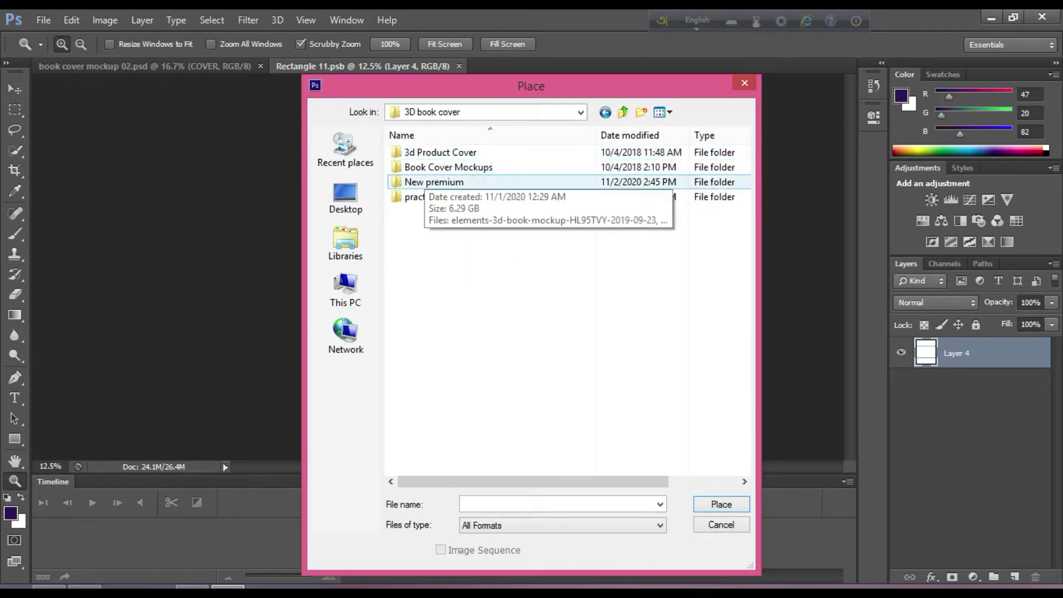
pyautogui.doubleClick(420, 196)
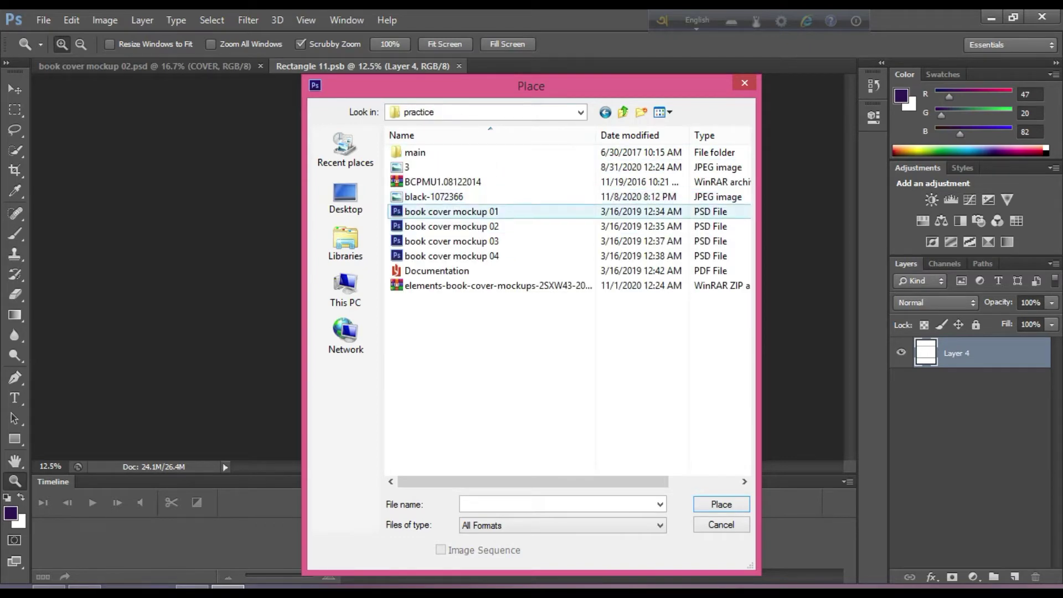
pyautogui.doubleClick(410, 166)
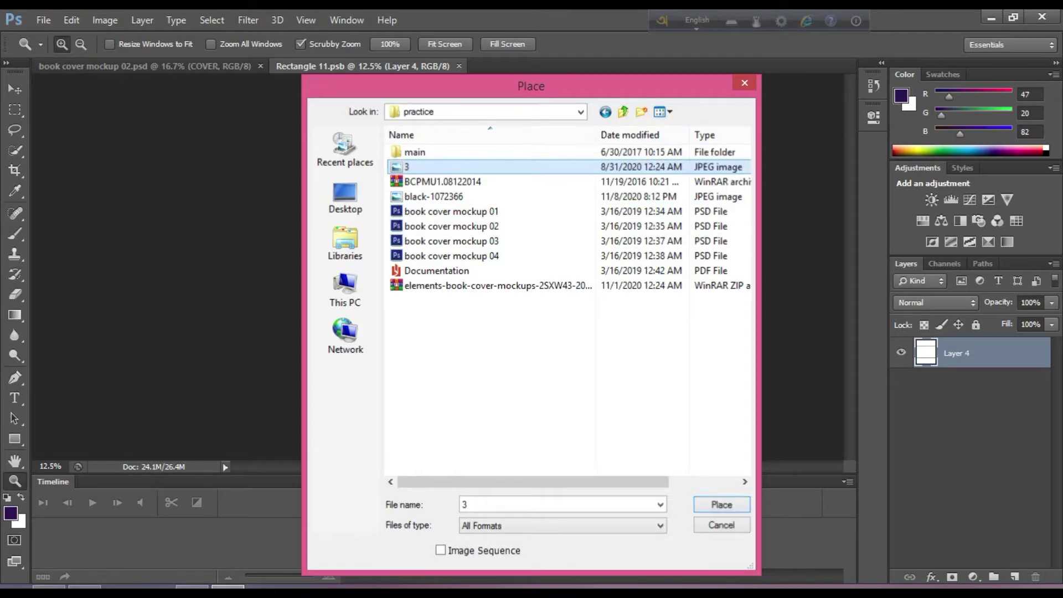
# Stretch image 3 to the page's top and bottom edges, commit, and close Rectangle 11.psb
pyautogui.moveTo(438, 196); pyautogui.dragTo(438, 106)
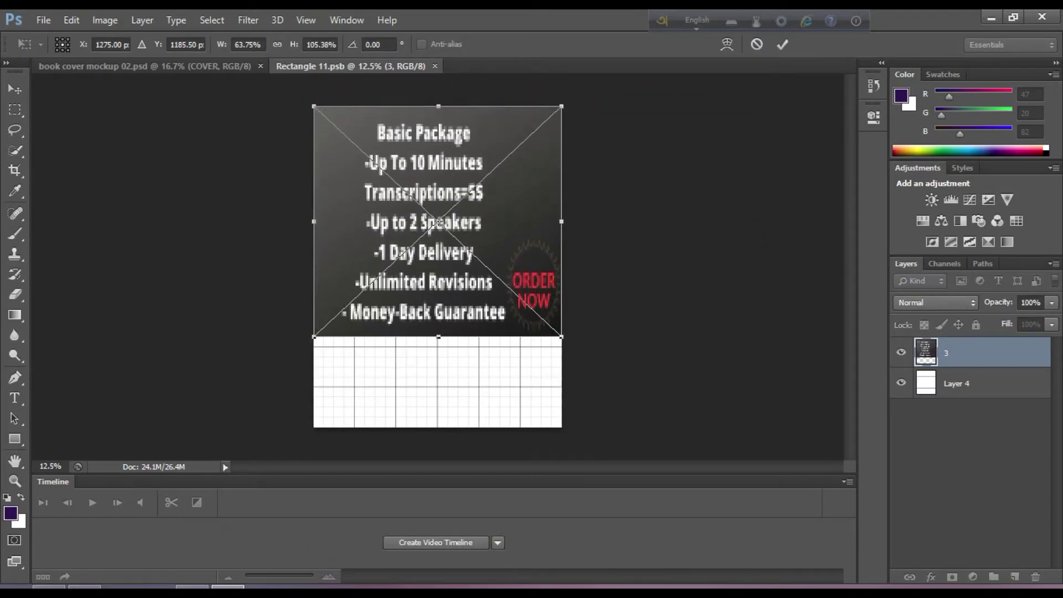
pyautogui.moveTo(439, 337); pyautogui.dragTo(438, 427)
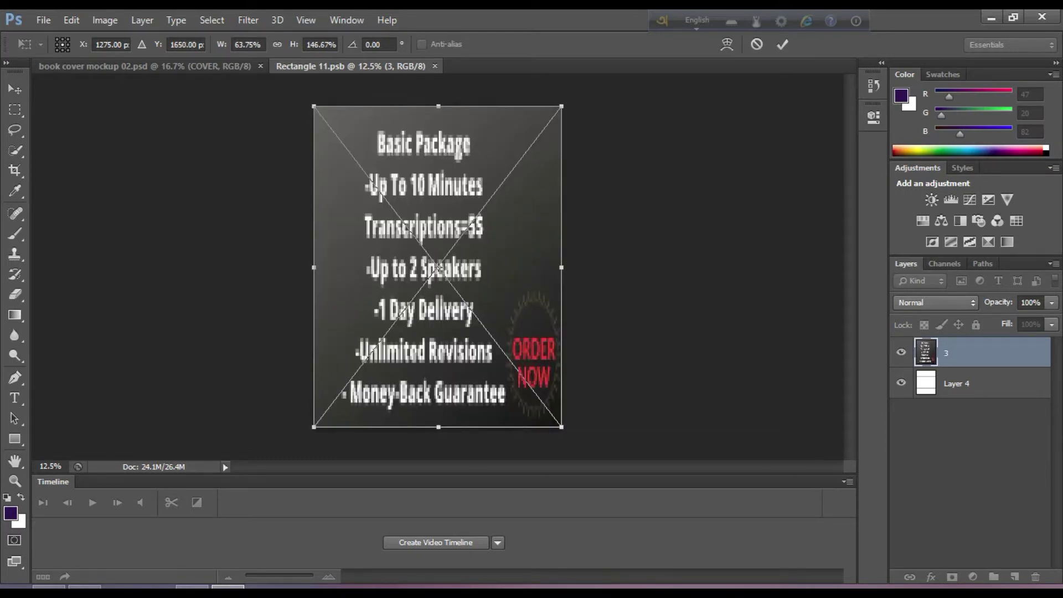
pyautogui.click(783, 44)
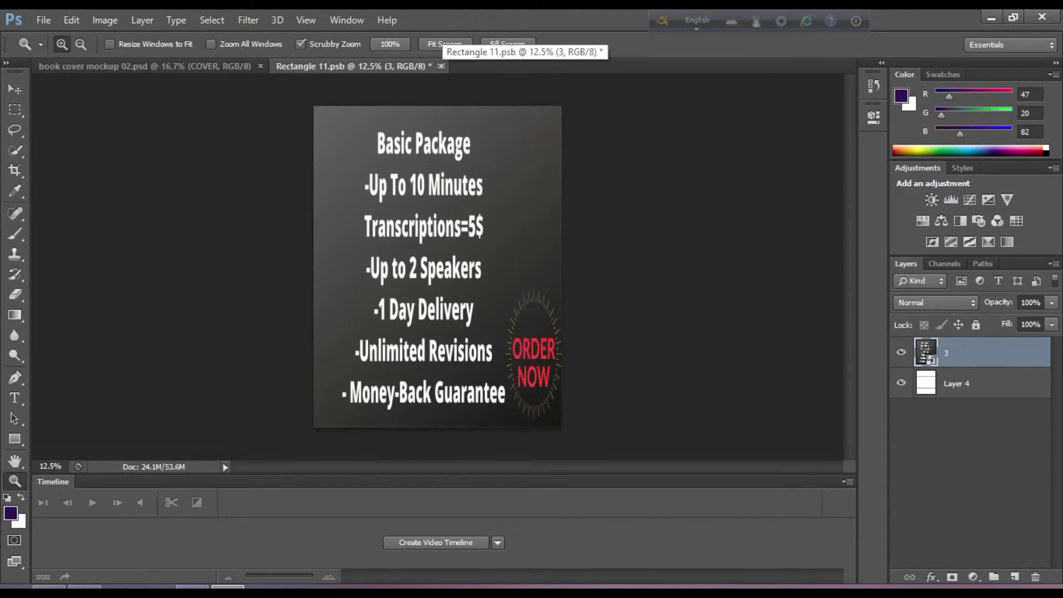
pyautogui.click(441, 66)
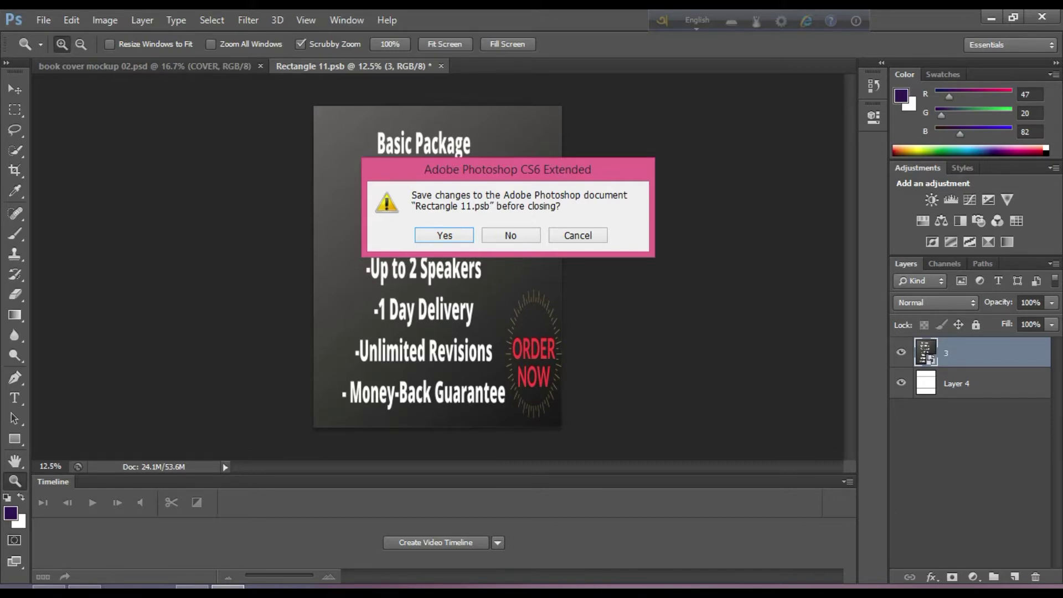
# Save the Basic Package cover and open the SIDE COVER smart object, Rectangle 12.psb
pyautogui.press('Return')
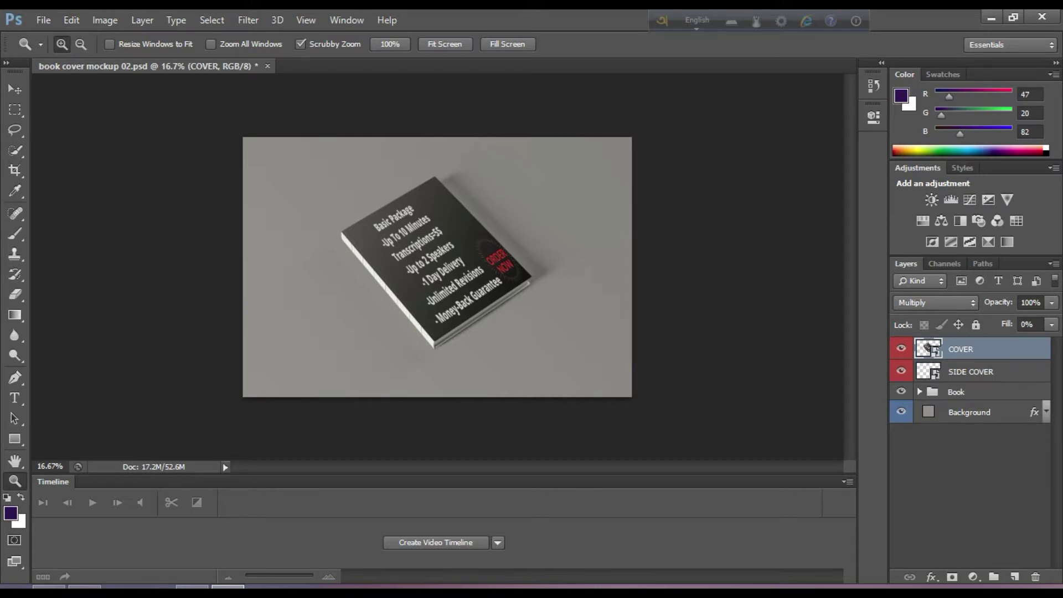
pyautogui.doubleClick(928, 371)
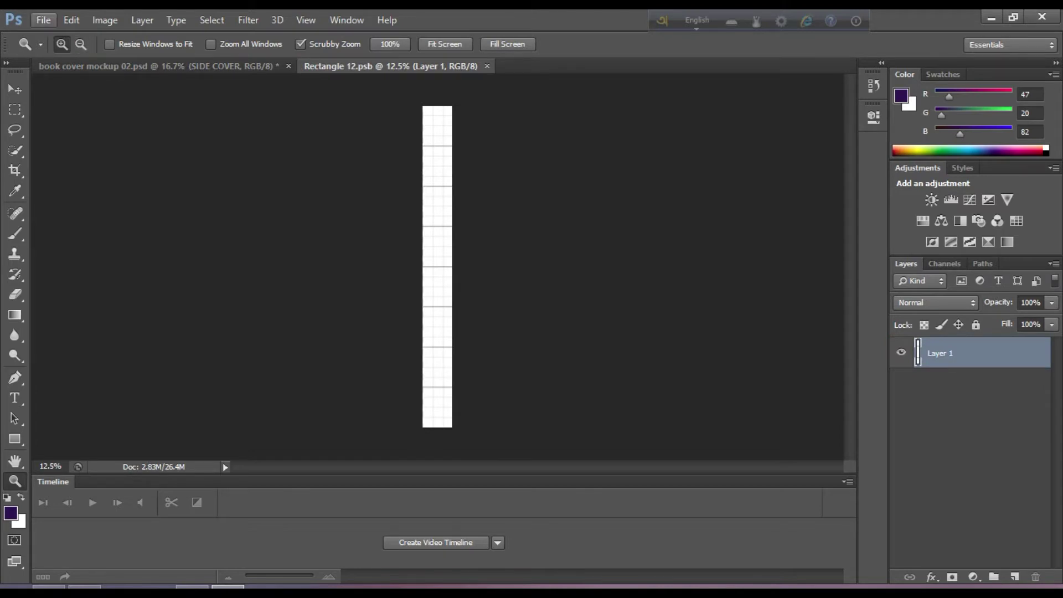
# Try placing image 3 on the spine, cancel it, and reopen the Place dialog
pyautogui.click(44, 20)
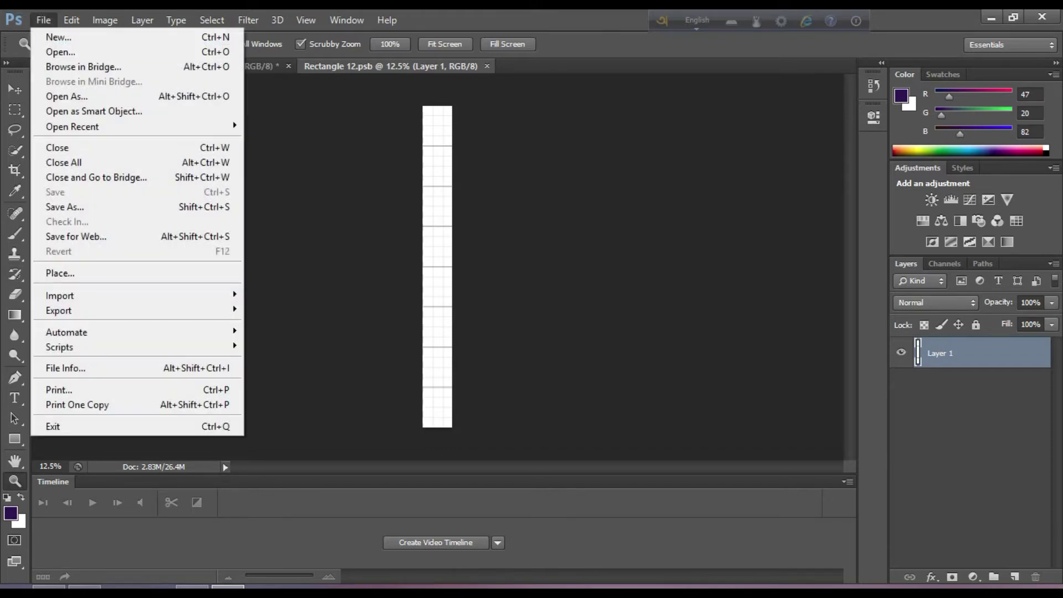
pyautogui.click(61, 273)
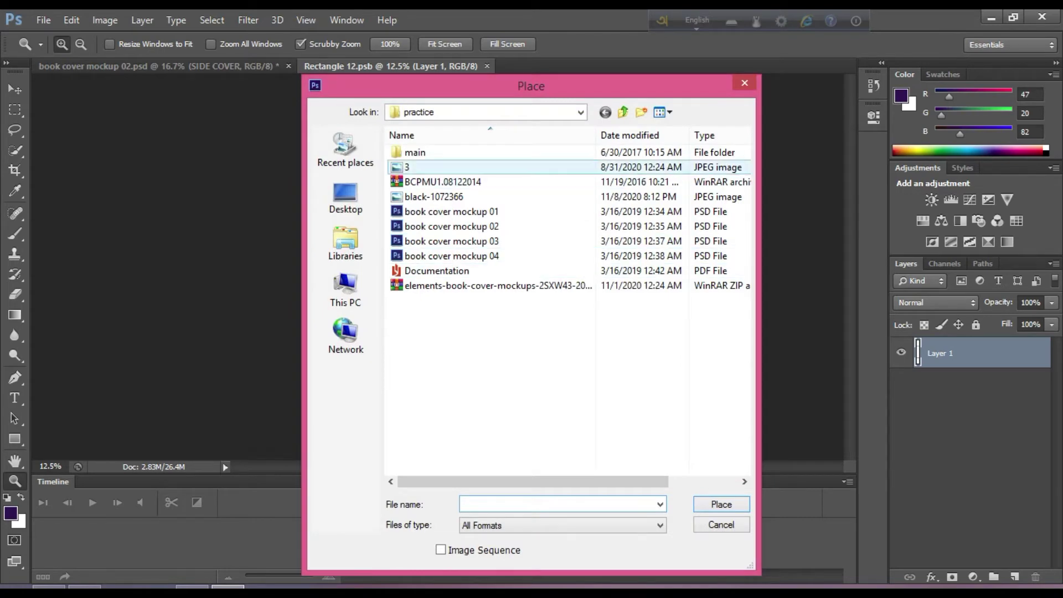
pyautogui.doubleClick(421, 167)
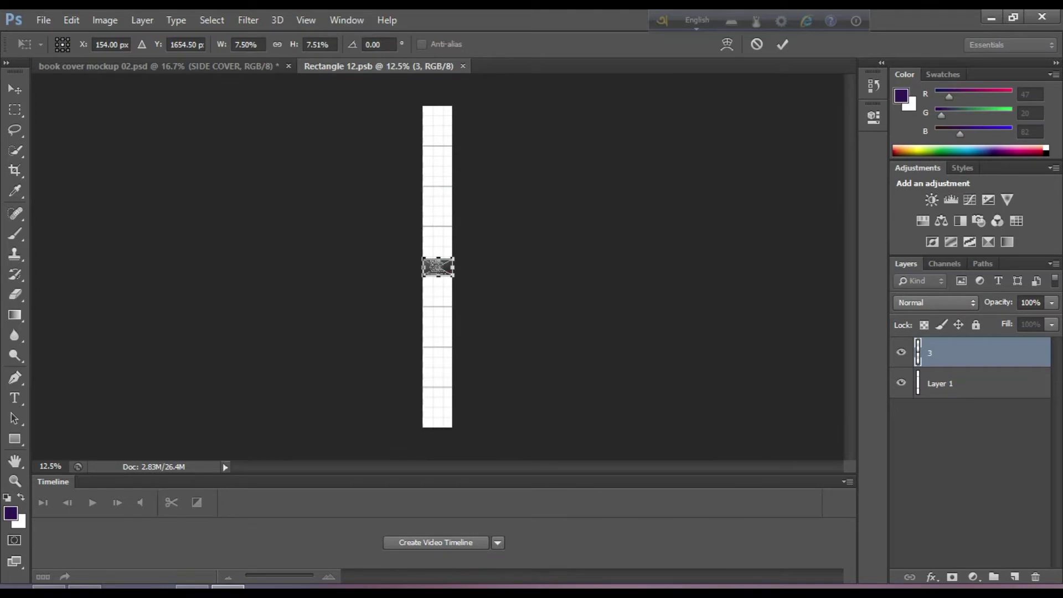
pyautogui.rightClick(446, 272)
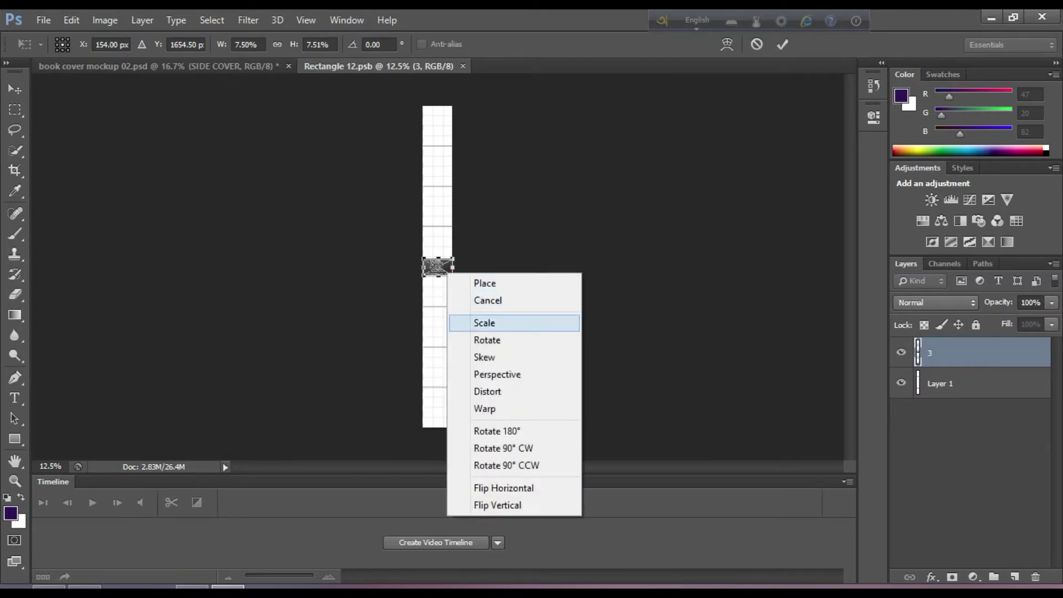
pyautogui.press('Escape')
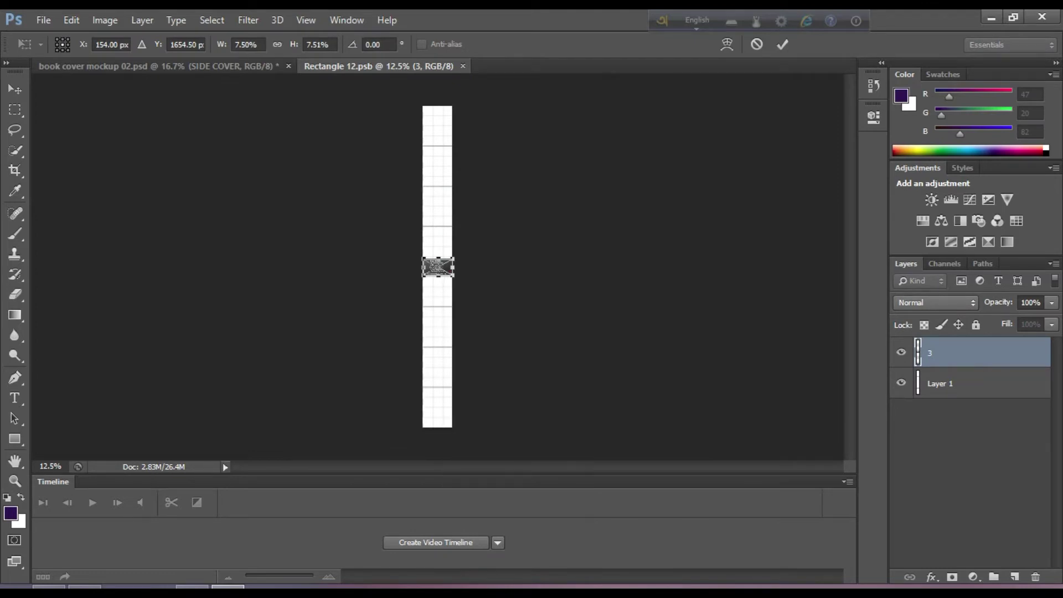
pyautogui.press('Escape')
pyautogui.click(44, 20)
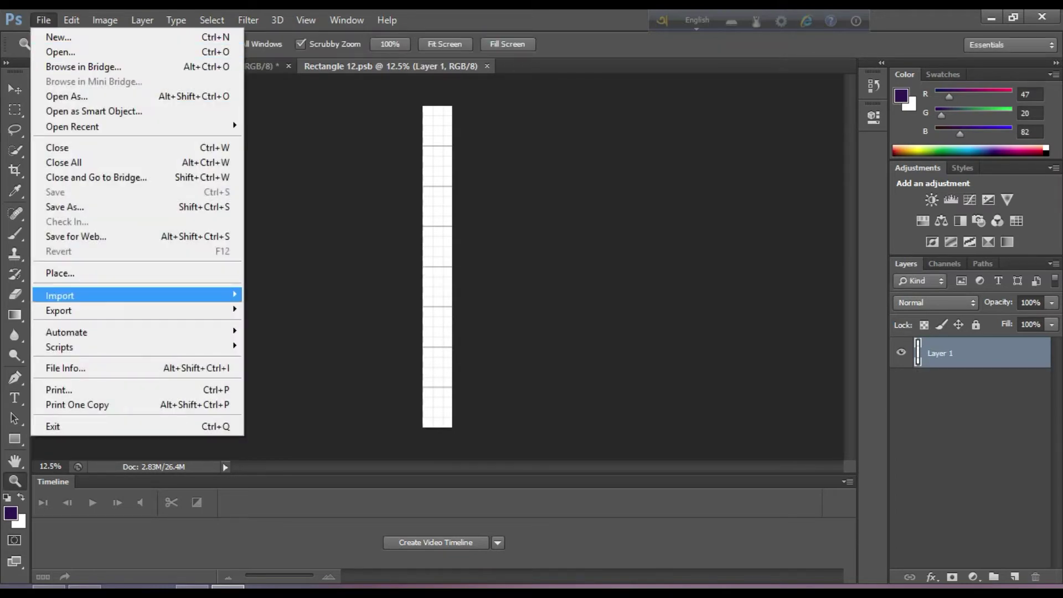
pyautogui.click(59, 273)
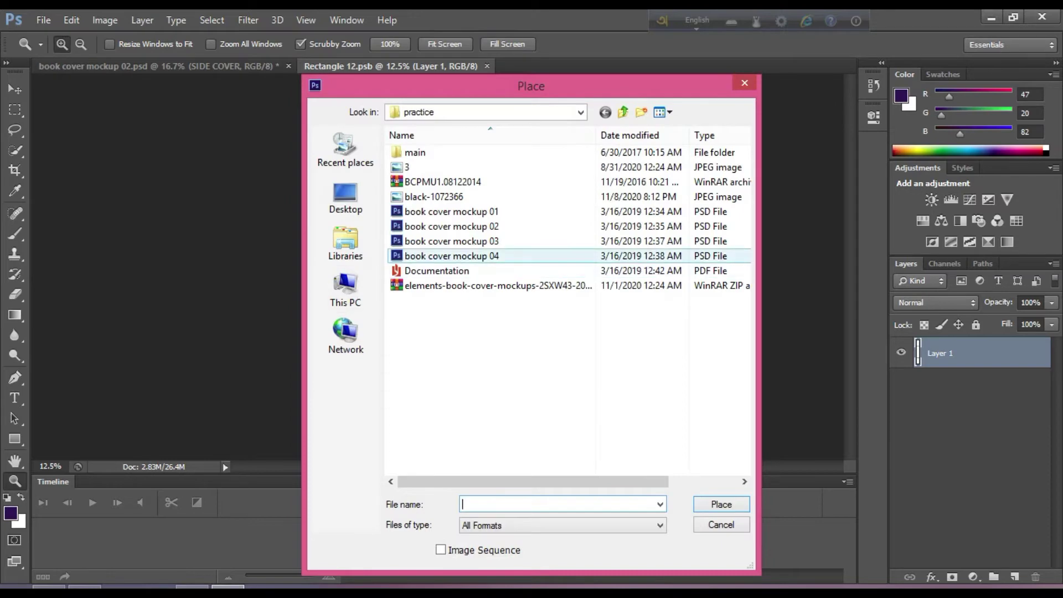
# Place the black-1072366 texture, stretch it to fill the spine page, and close Rectangle 12.psb
pyautogui.doubleClick(434, 196)
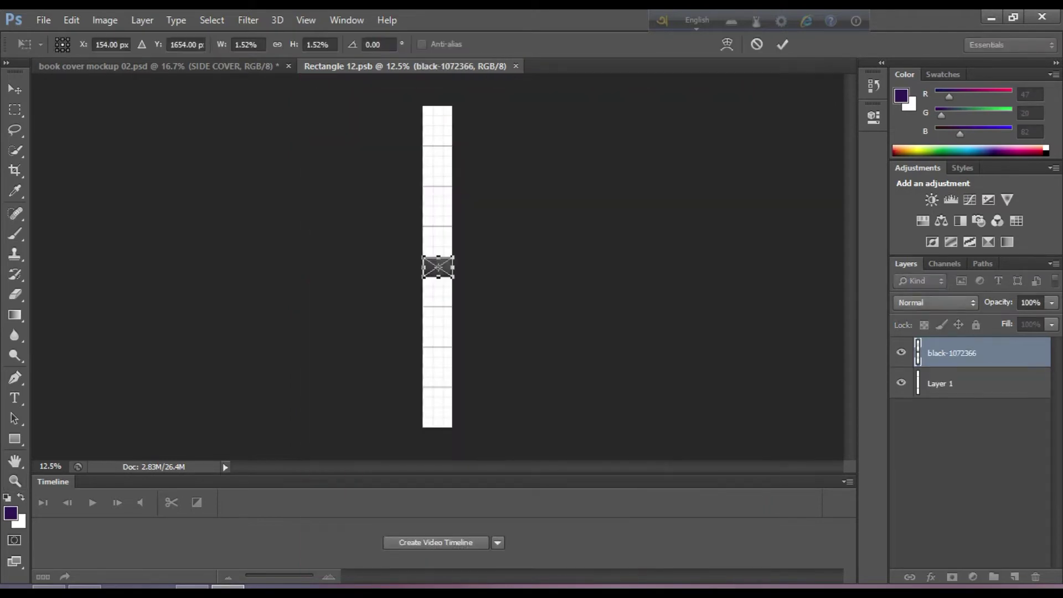
pyautogui.moveTo(438, 257); pyautogui.dragTo(438, 96)
pyautogui.moveTo(439, 277); pyautogui.dragTo(438, 435)
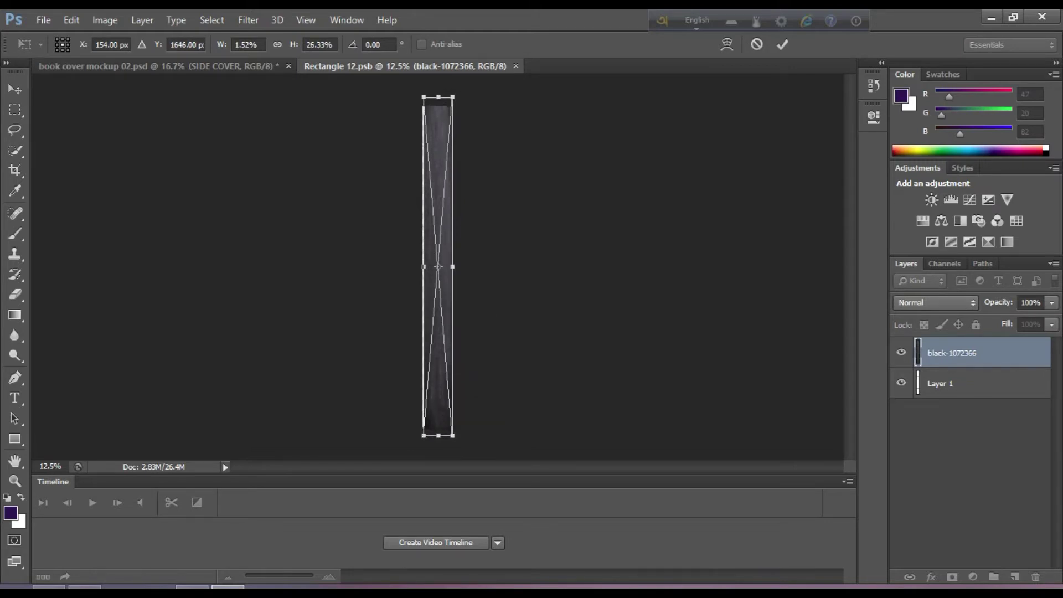
pyautogui.moveTo(453, 266)
pyautogui.mouseDown()
pyautogui.moveTo(472, 266)
pyautogui.moveTo(410, 266)
pyautogui.mouseUp()
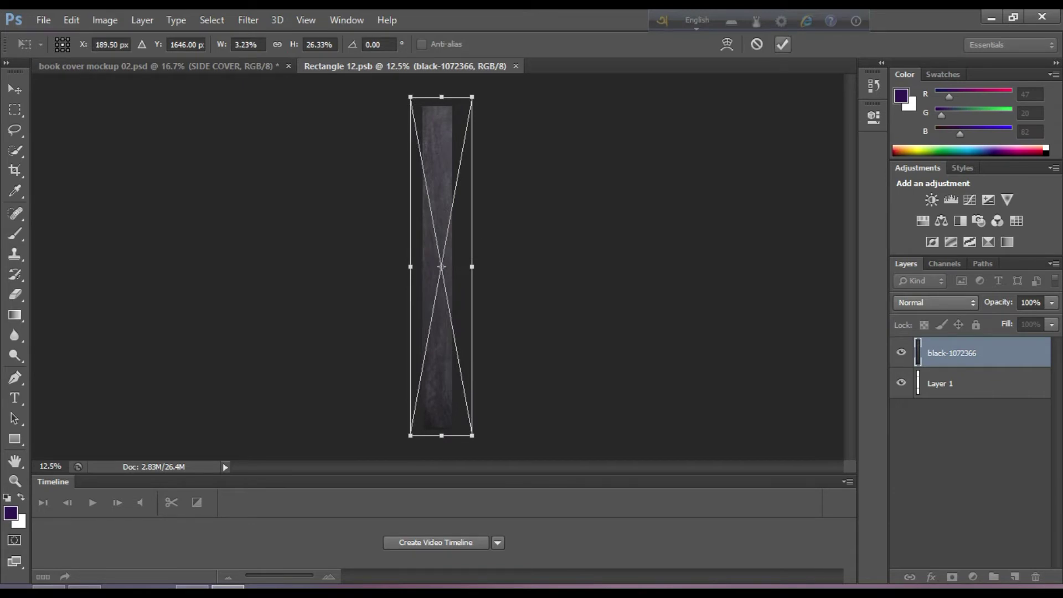
pyautogui.click(783, 44)
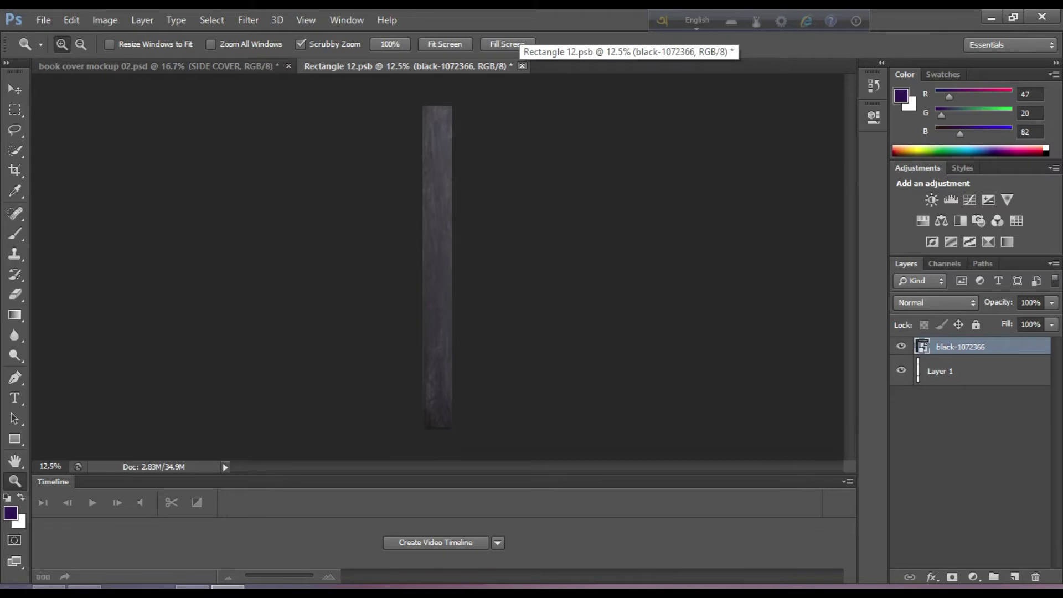
pyautogui.click(522, 66)
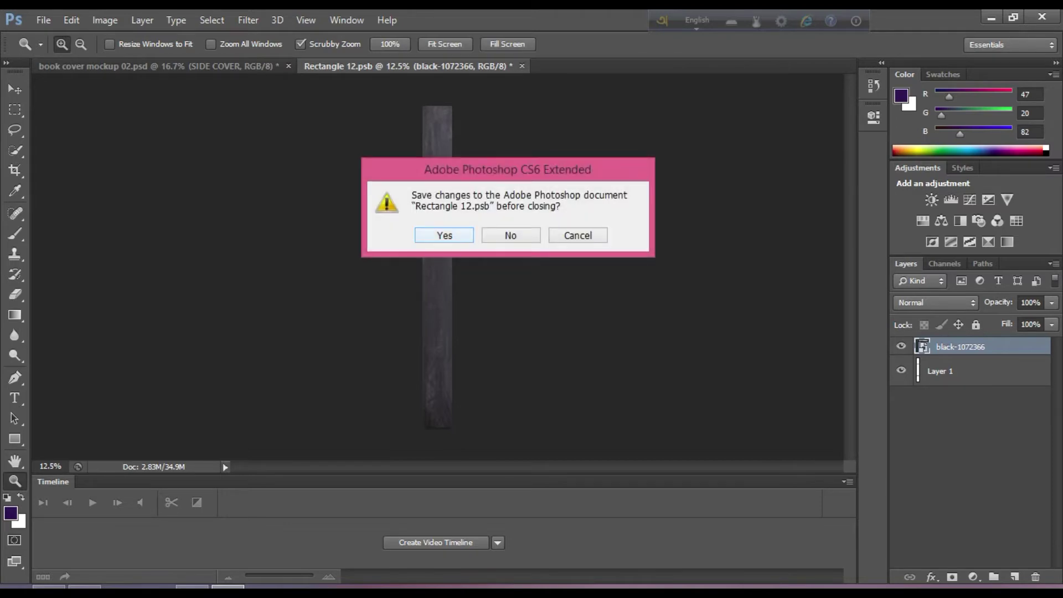
# Save Rectangle 12.psb, inspect the Save As format list without saving, then quit Photoshop
pyautogui.press('Return')
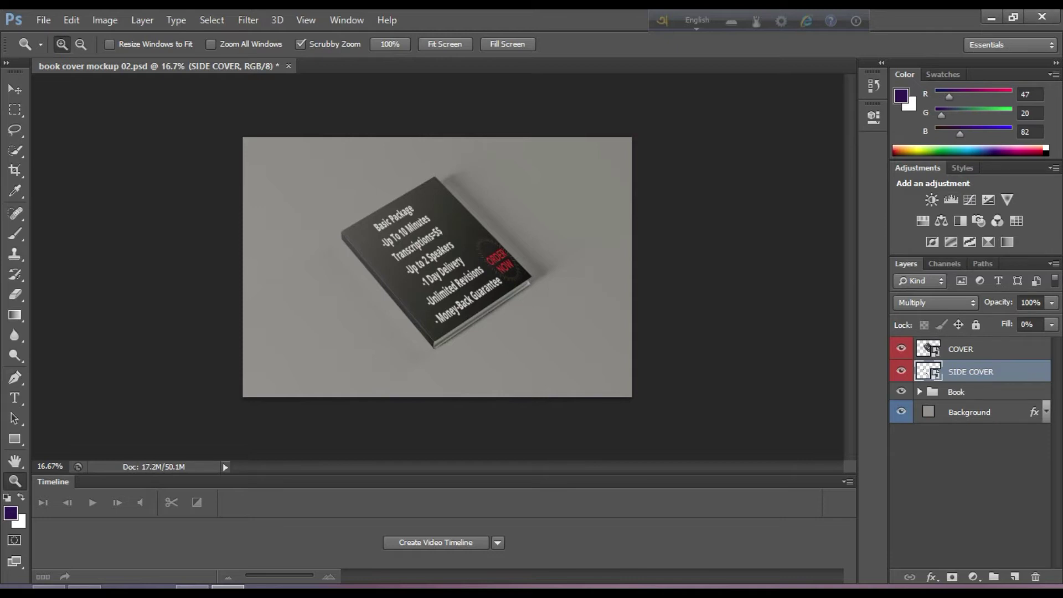
pyautogui.click(44, 20)
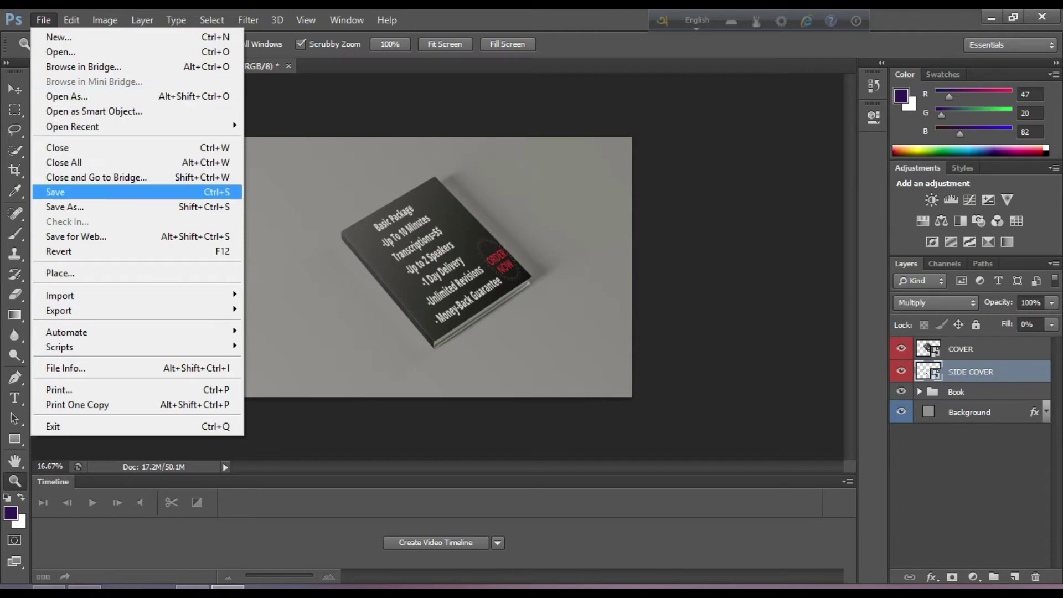
pyautogui.click(65, 206)
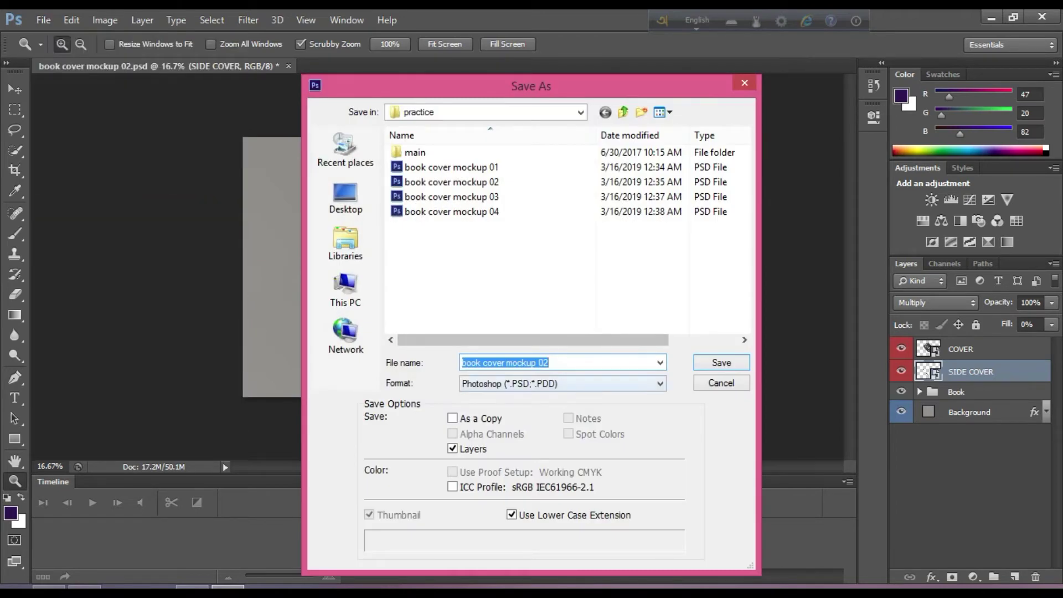
pyautogui.click(660, 383)
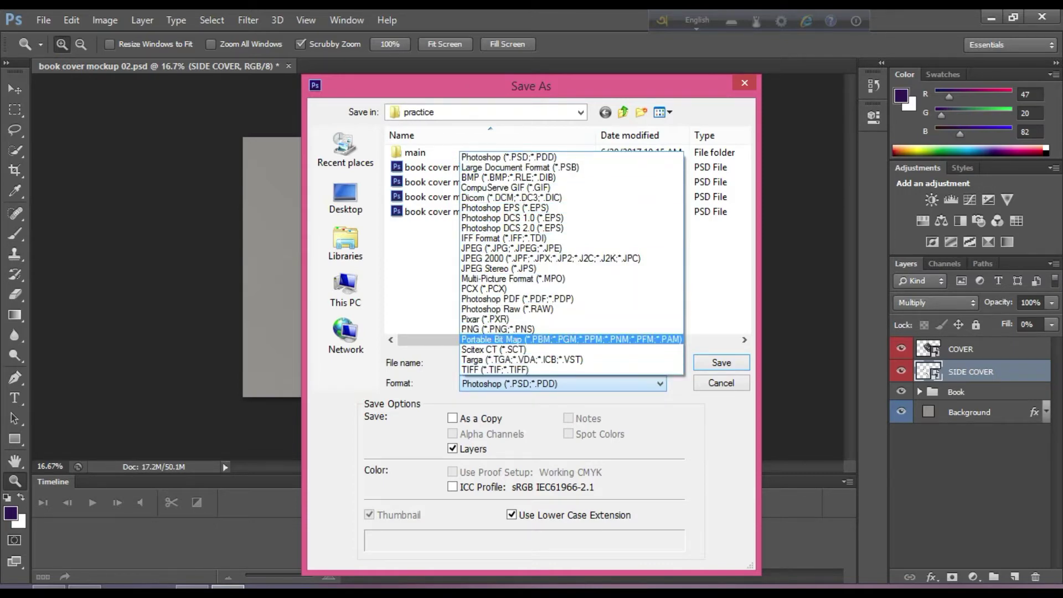
pyautogui.press('Escape')
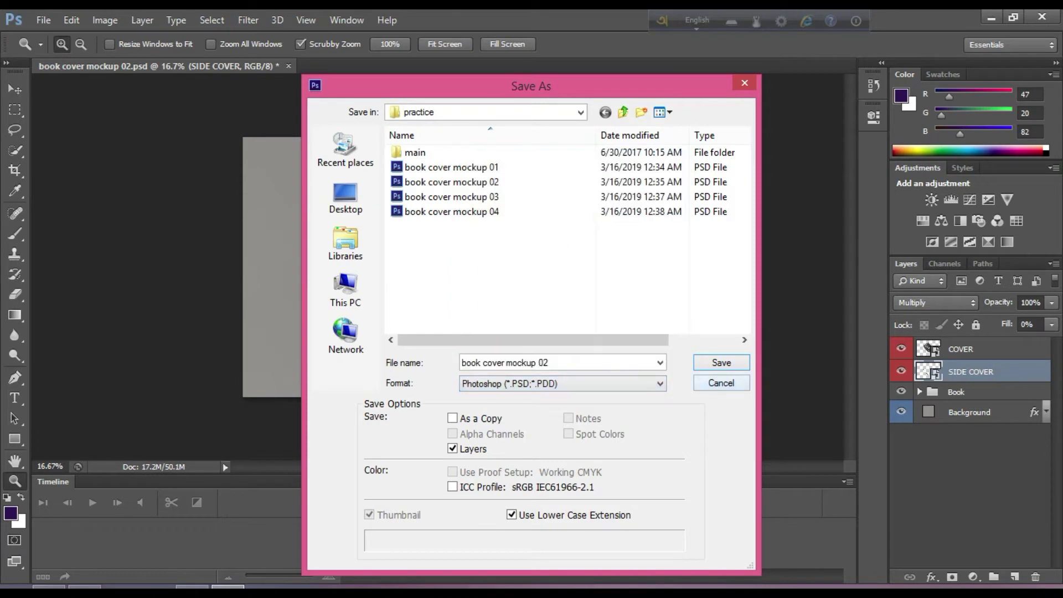
pyautogui.press('Escape')
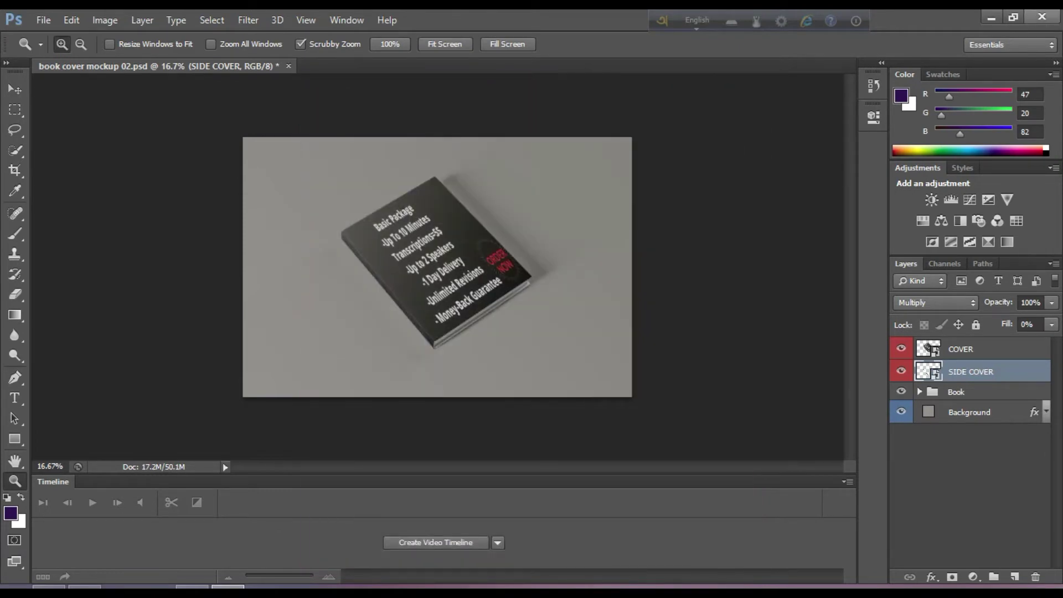
pyautogui.click(1042, 17)
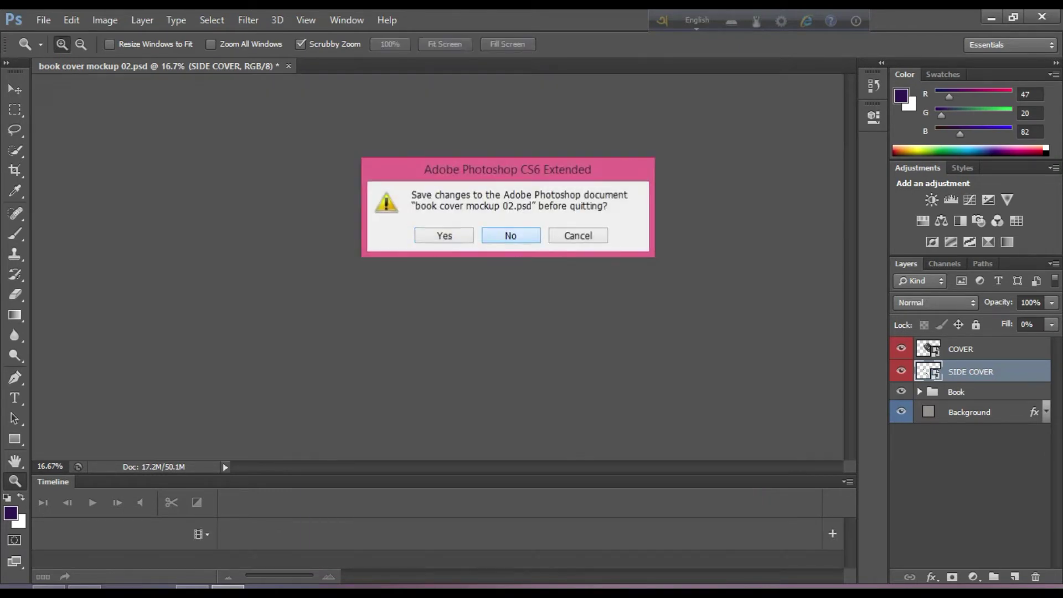
# Quit without saving the mockup, then open book_02.psd from the practice main folder
pyautogui.click(510, 235)
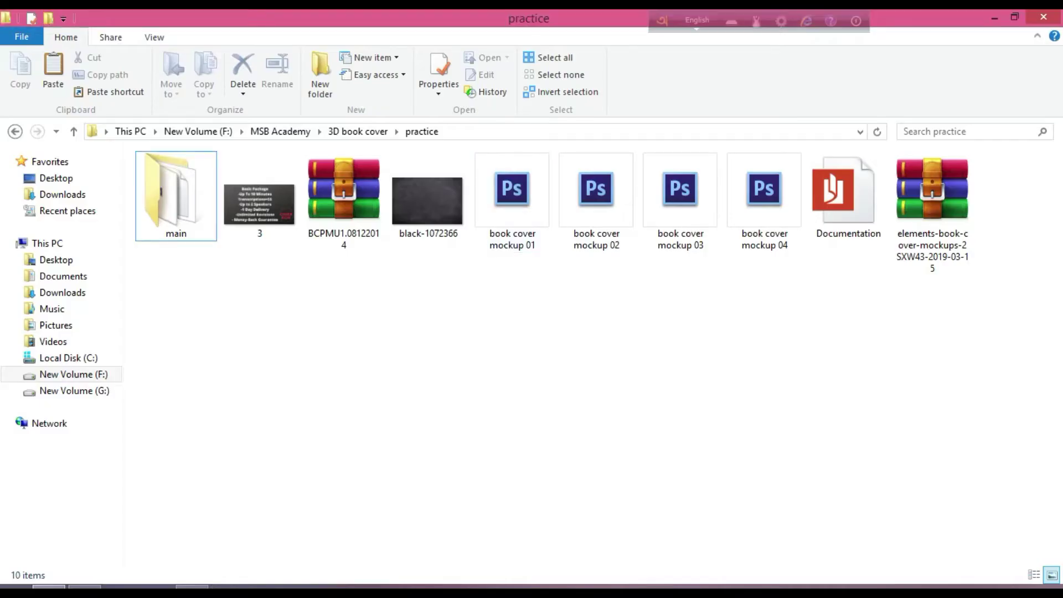
pyautogui.doubleClick(169, 209)
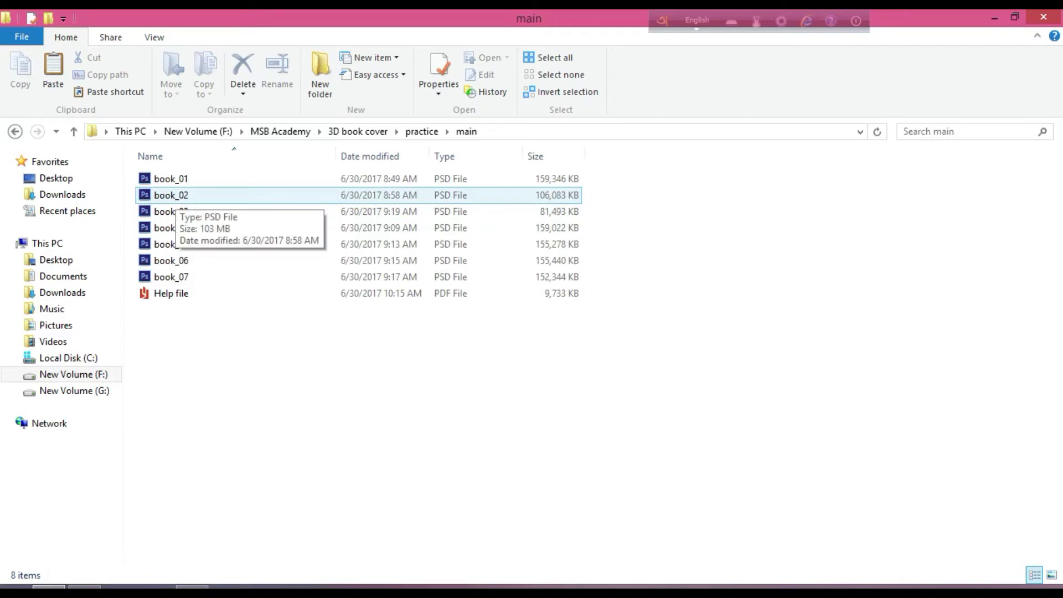
pyautogui.doubleClick(171, 195)
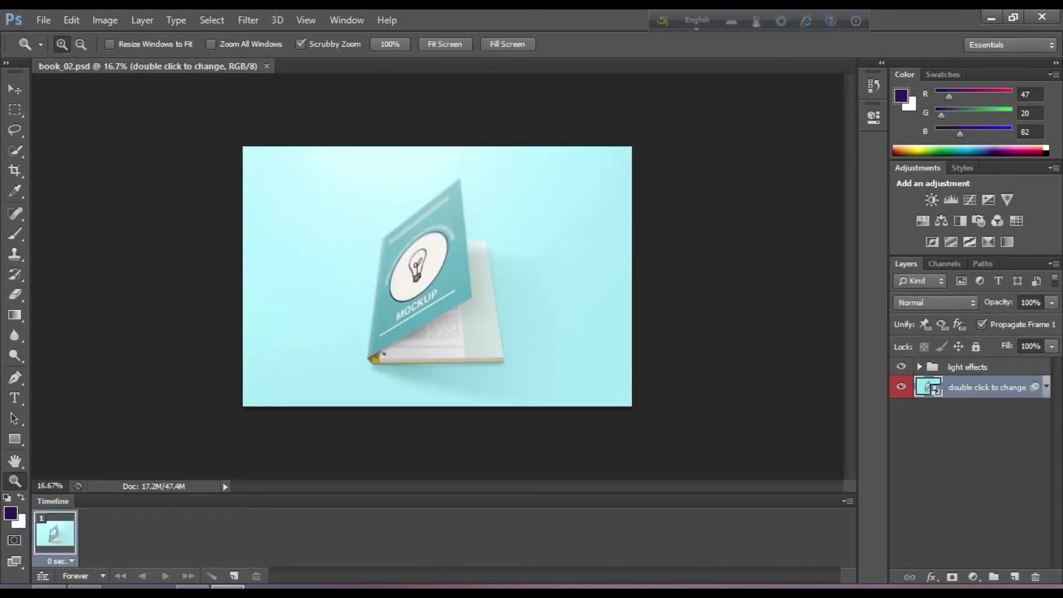
# Zoom into book_02 and open the 'double click to change' smart object as Group 1.psb
pyautogui.hotkey('ctrl', '+')
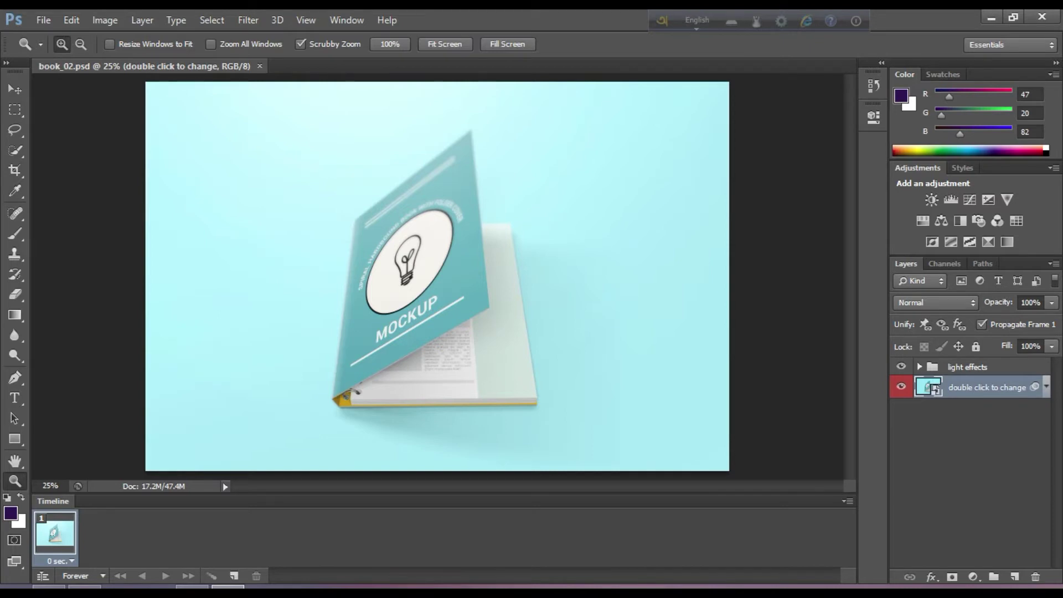
pyautogui.doubleClick(934, 389)
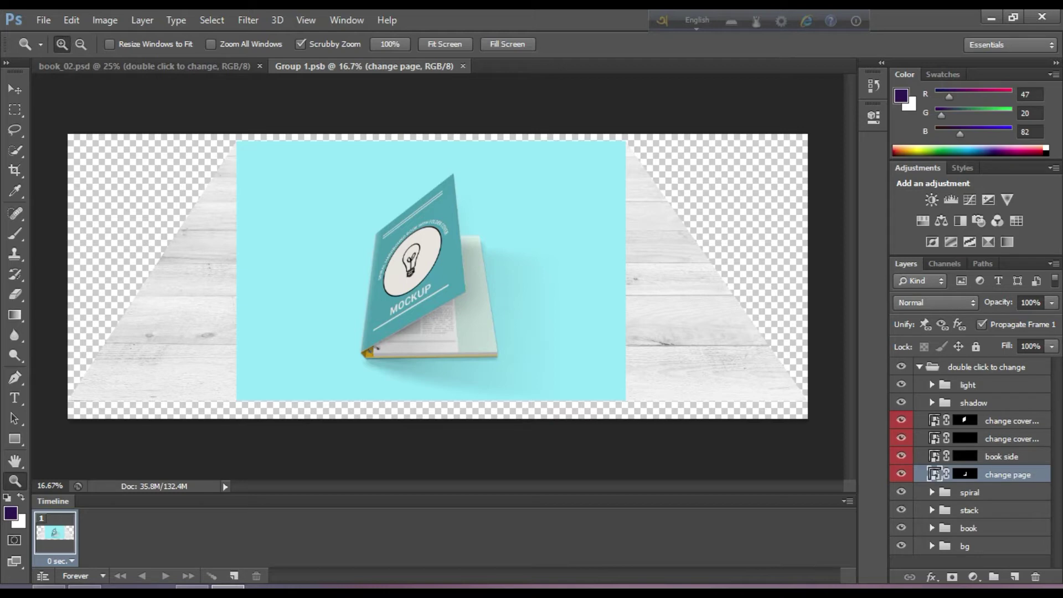
# Select the change cover face layer's mask and thumbnail in Group 1.psb to open its contents
pyautogui.click(964, 420)
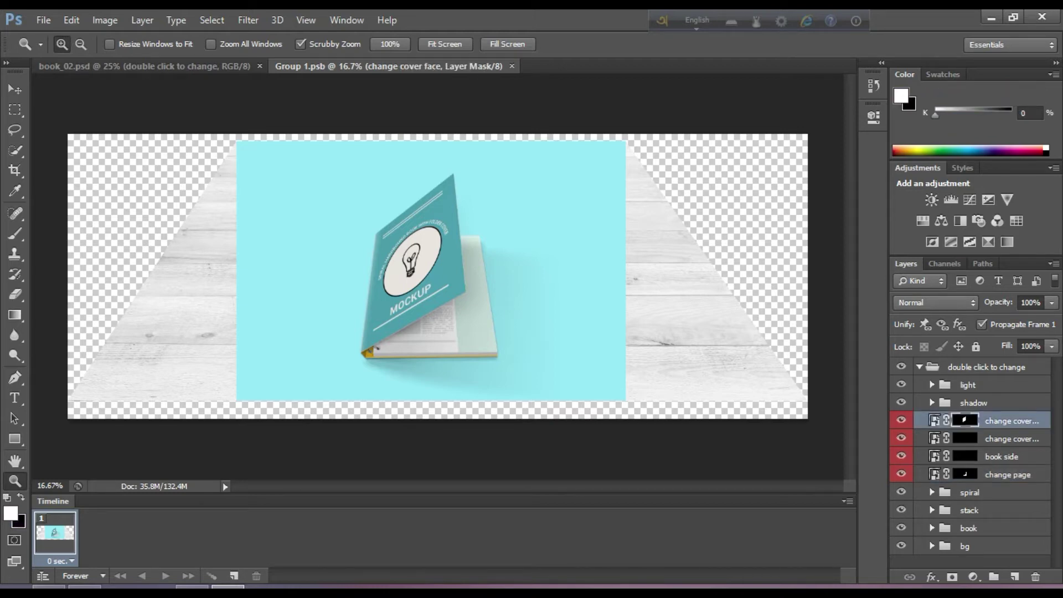
pyautogui.click(934, 421)
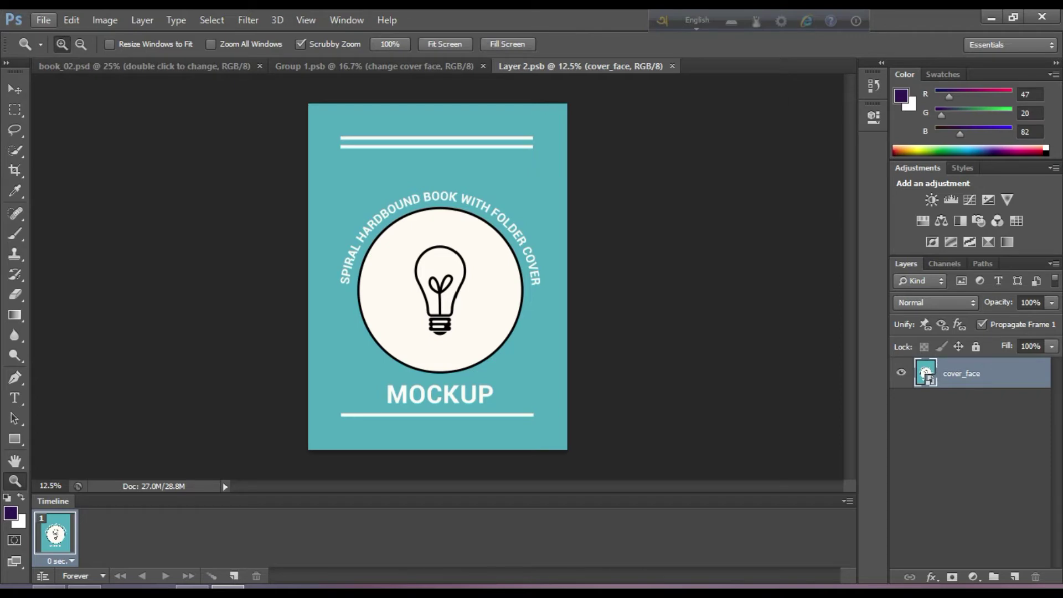
# Place image 3 on the cover face, stretched top to bottom, and save Layer 2.psb
pyautogui.click(43, 20)
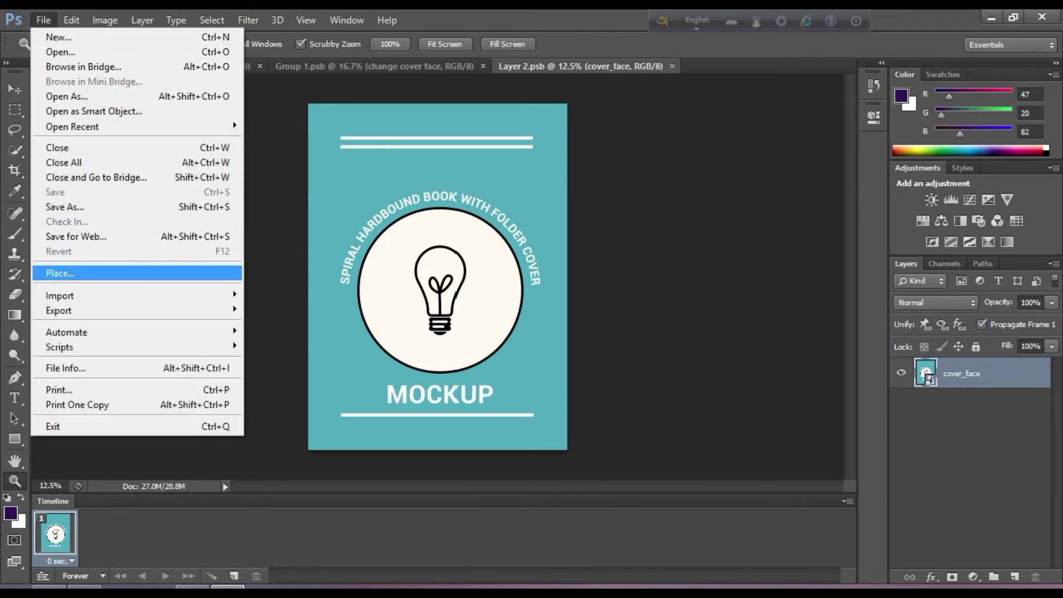
pyautogui.click(61, 273)
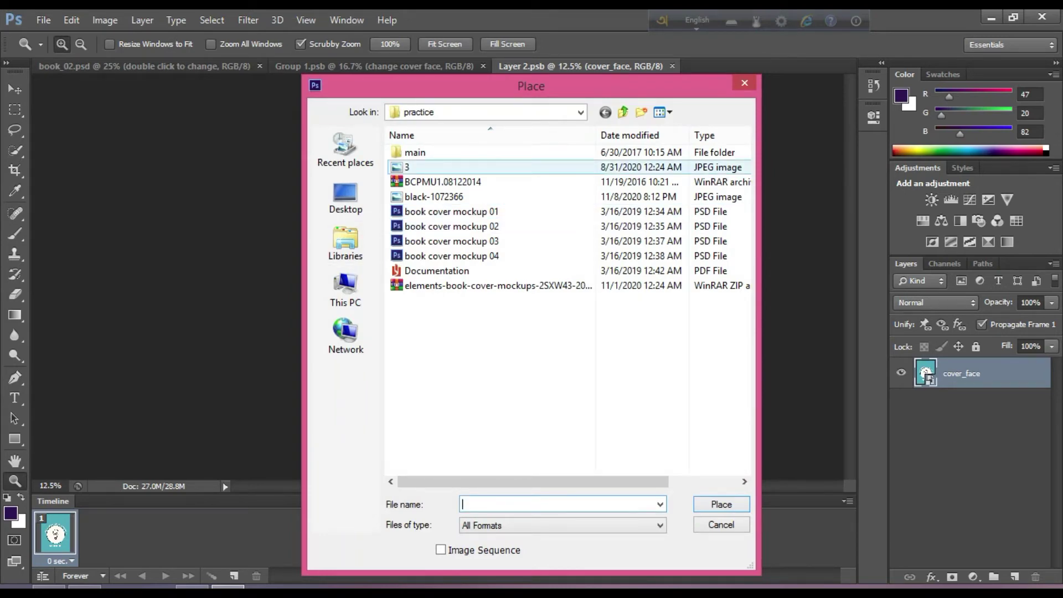
pyautogui.doubleClick(408, 166)
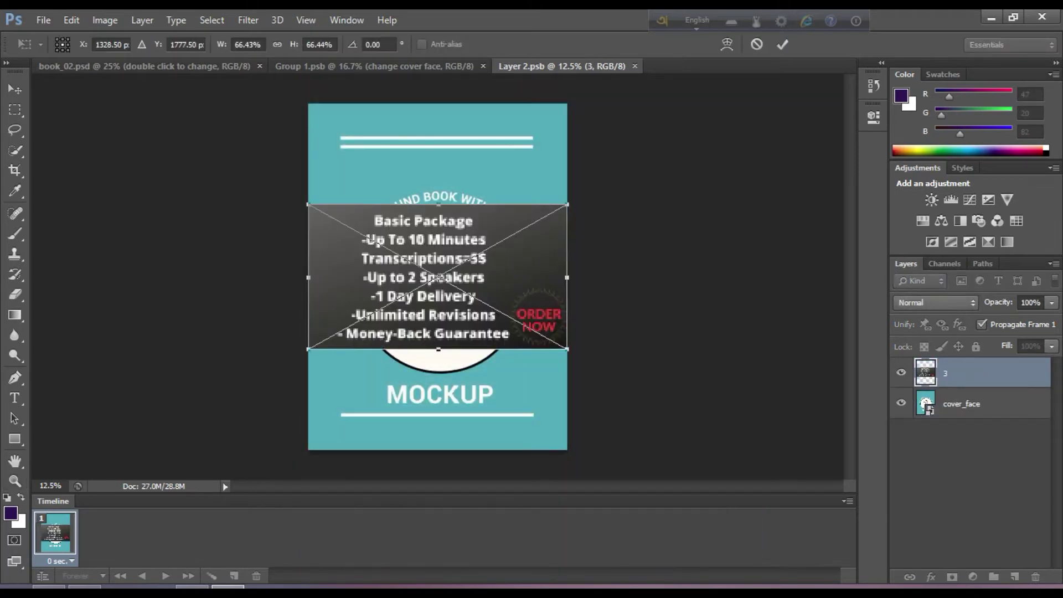
pyautogui.moveTo(439, 204); pyautogui.dragTo(438, 104)
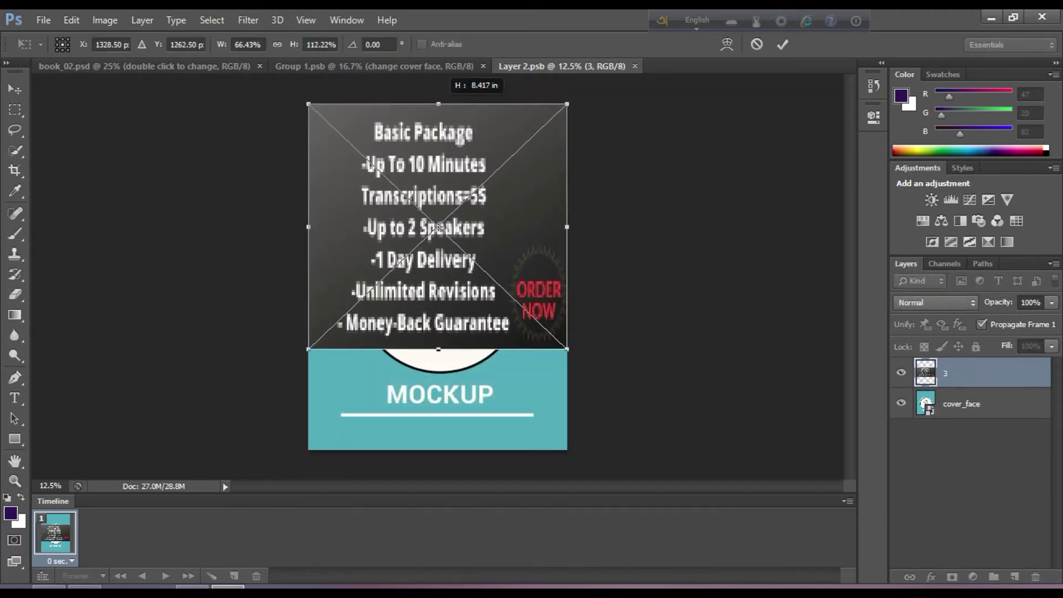
pyautogui.moveTo(438, 350); pyautogui.dragTo(439, 450)
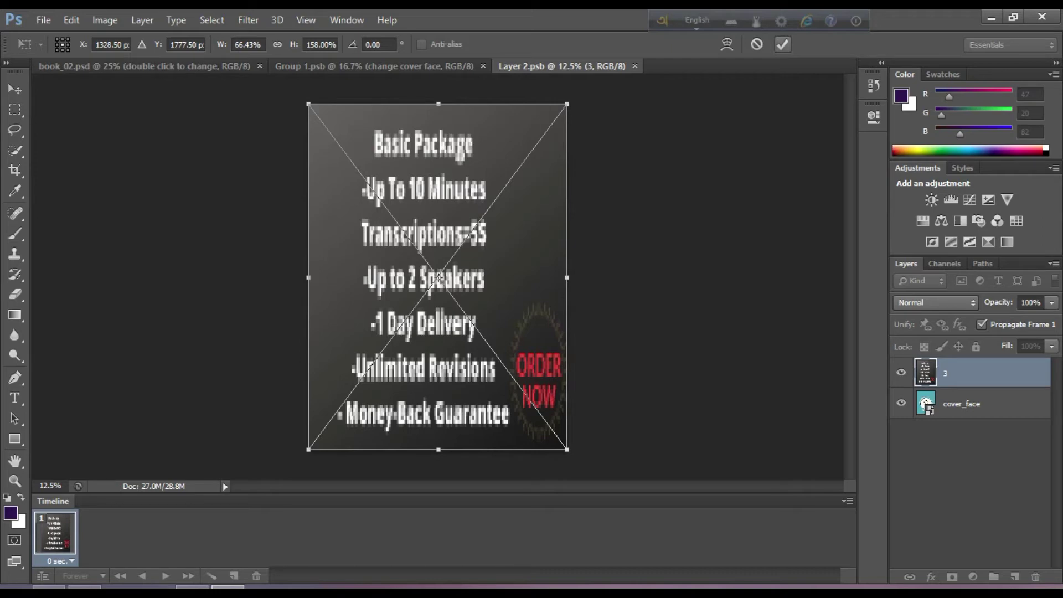
pyautogui.click(782, 45)
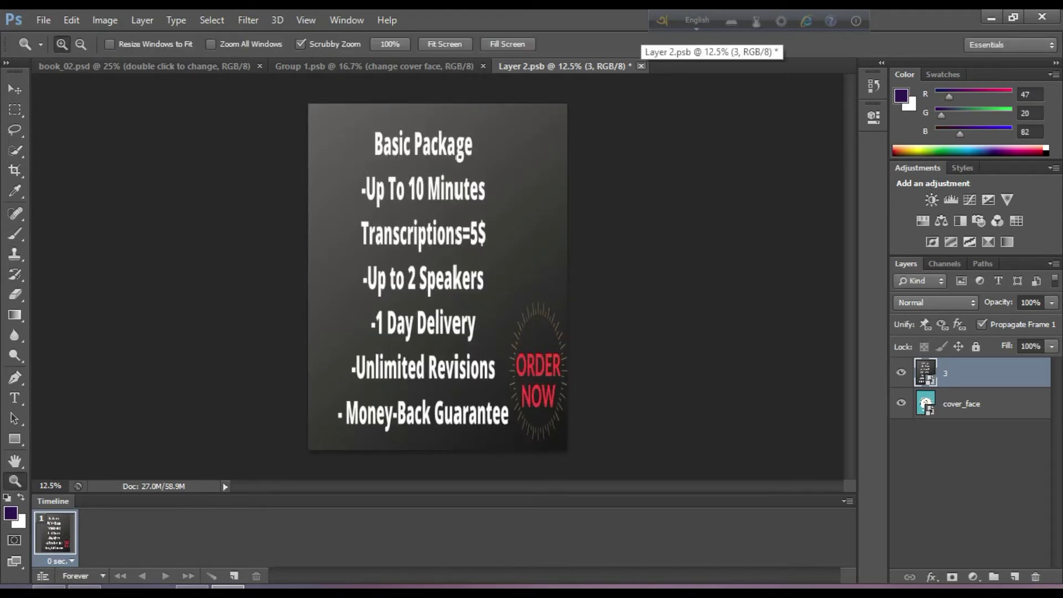
pyautogui.click(641, 66)
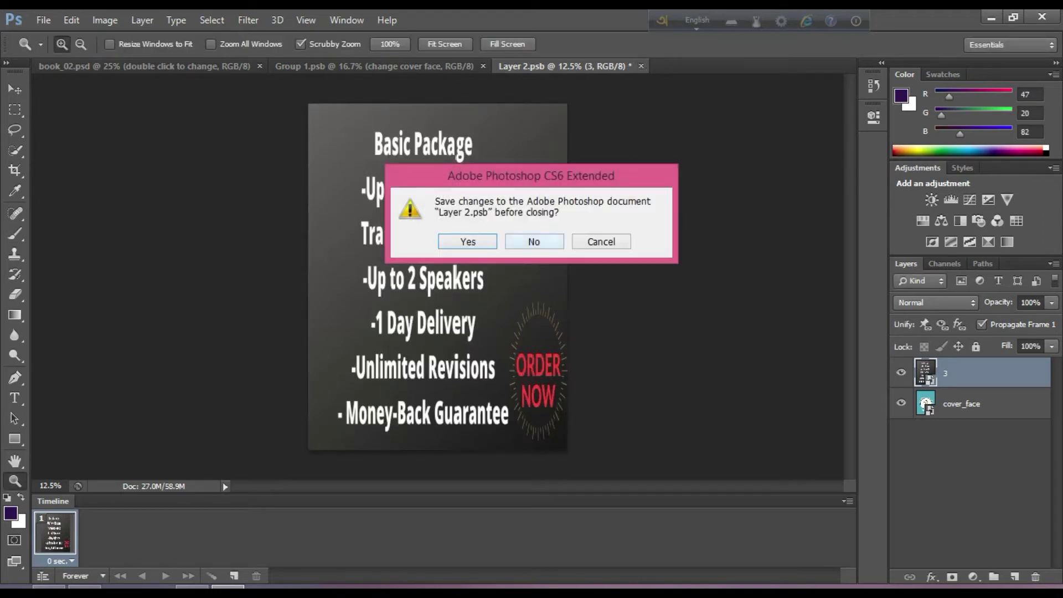
pyautogui.click(468, 241)
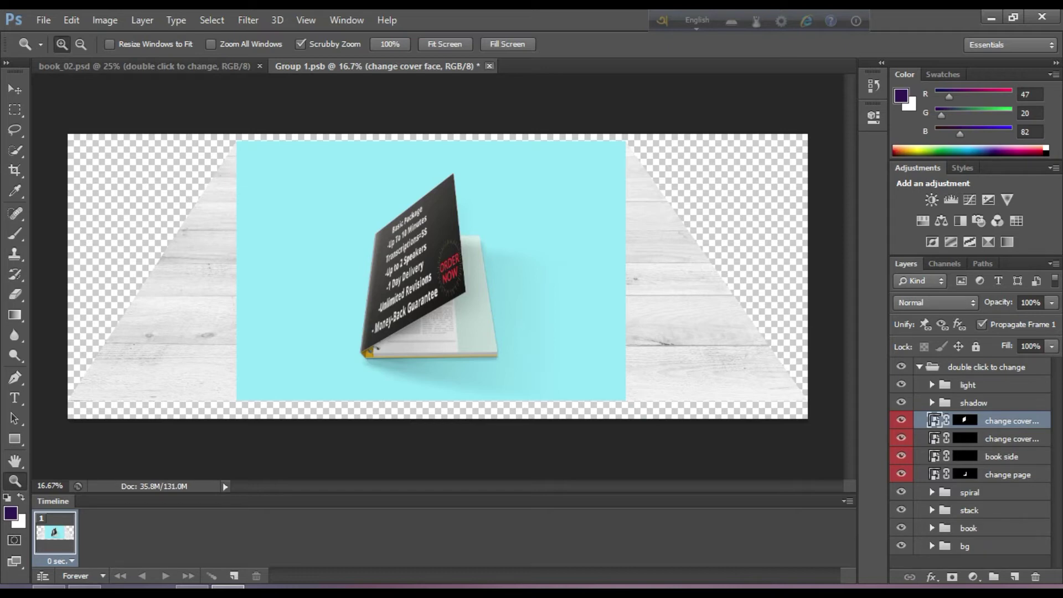
# Save Group 1.psb into book_02, review Save As formats without saving, then quit Photoshop
pyautogui.click(489, 66)
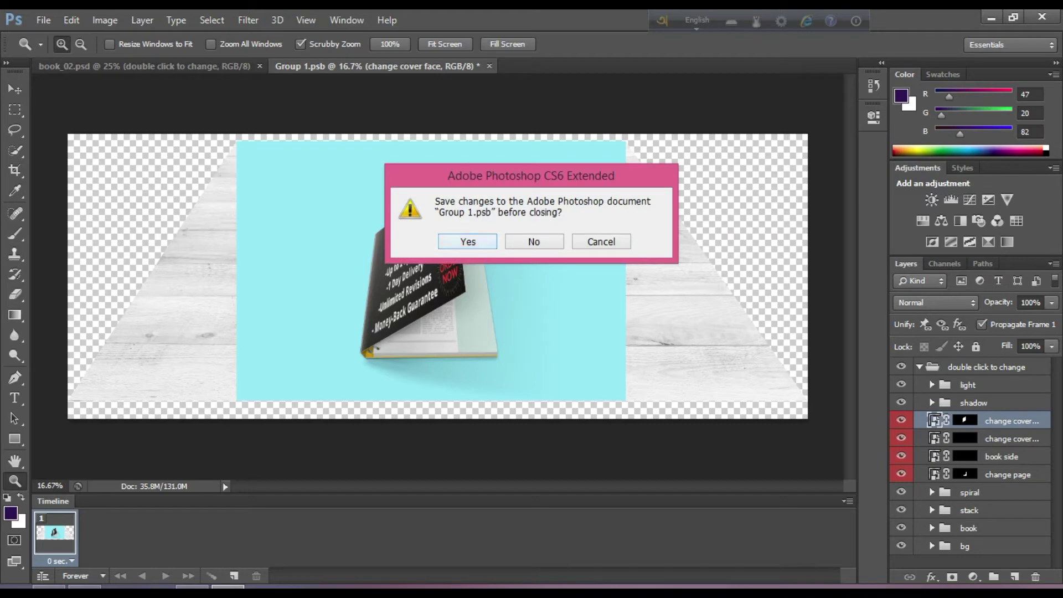
pyautogui.press('Return')
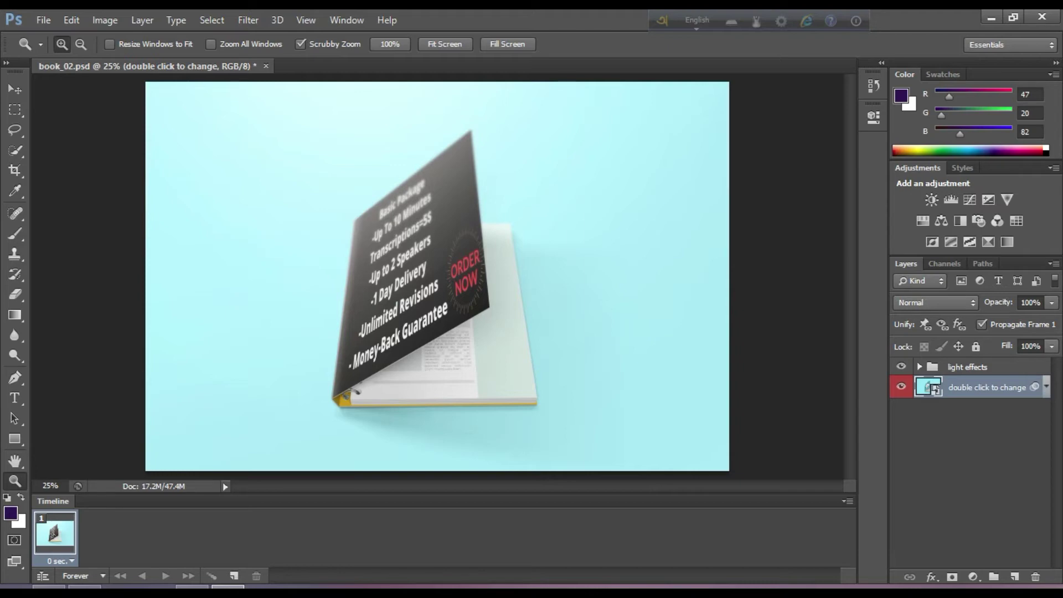
pyautogui.click(43, 20)
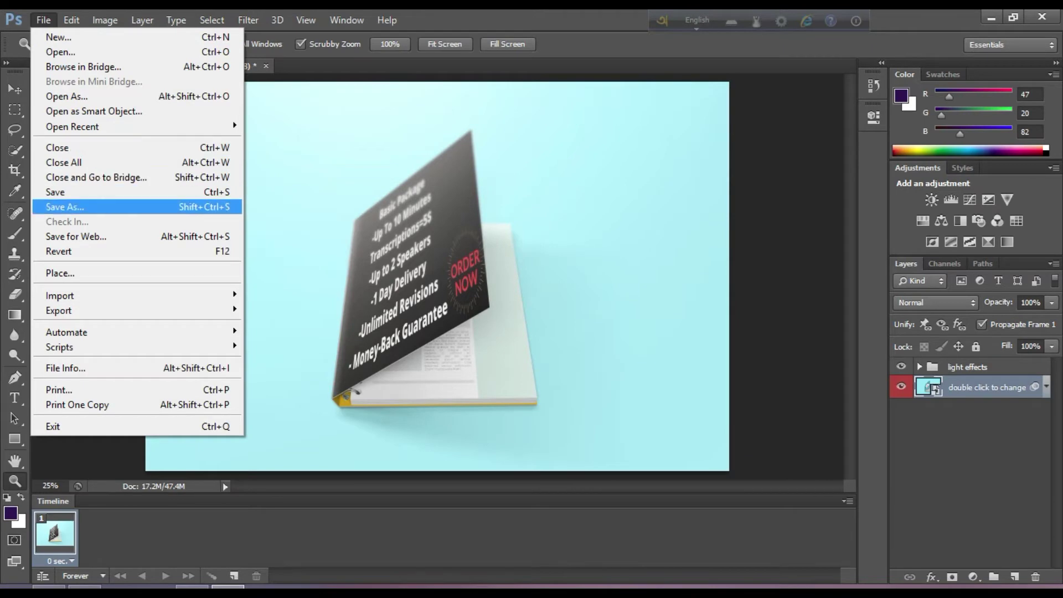
pyautogui.click(65, 206)
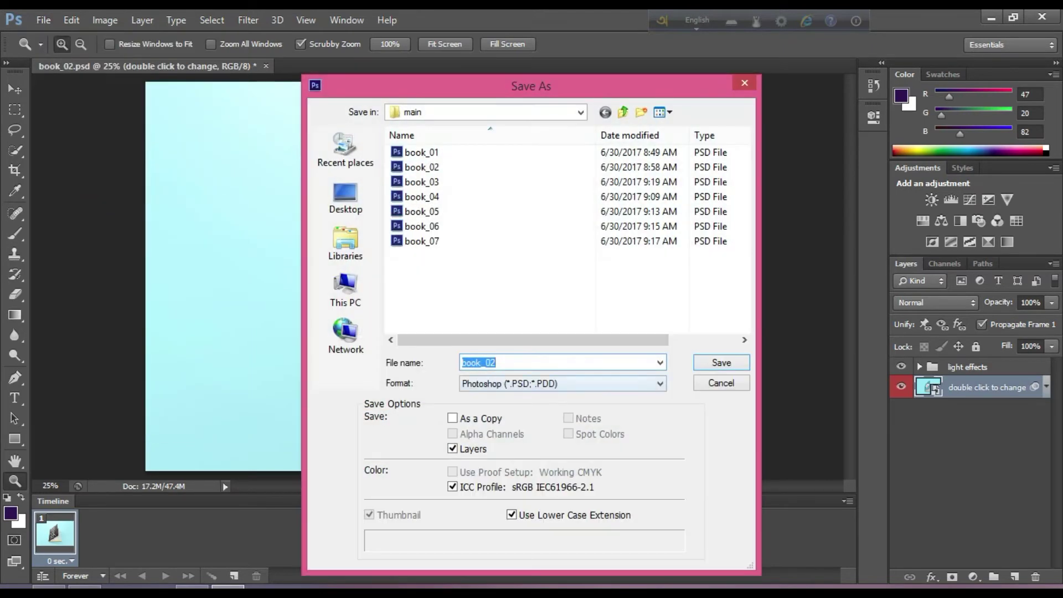
pyautogui.click(563, 383)
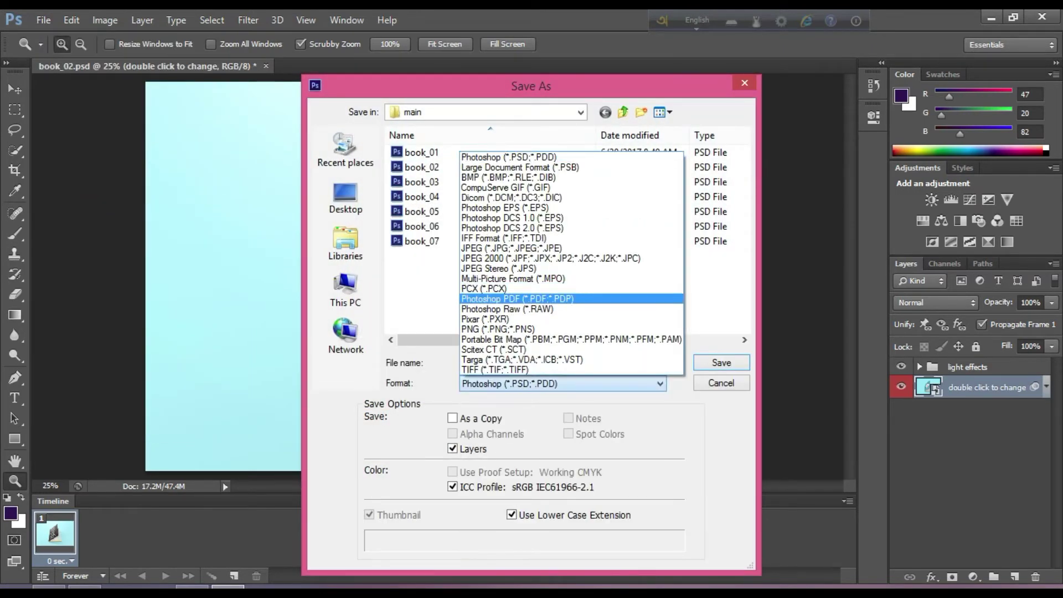
pyautogui.press('Down')
pyautogui.press('Down')
pyautogui.press('Down')
pyautogui.press('Down')
pyautogui.press('Down')
pyautogui.press('Down')
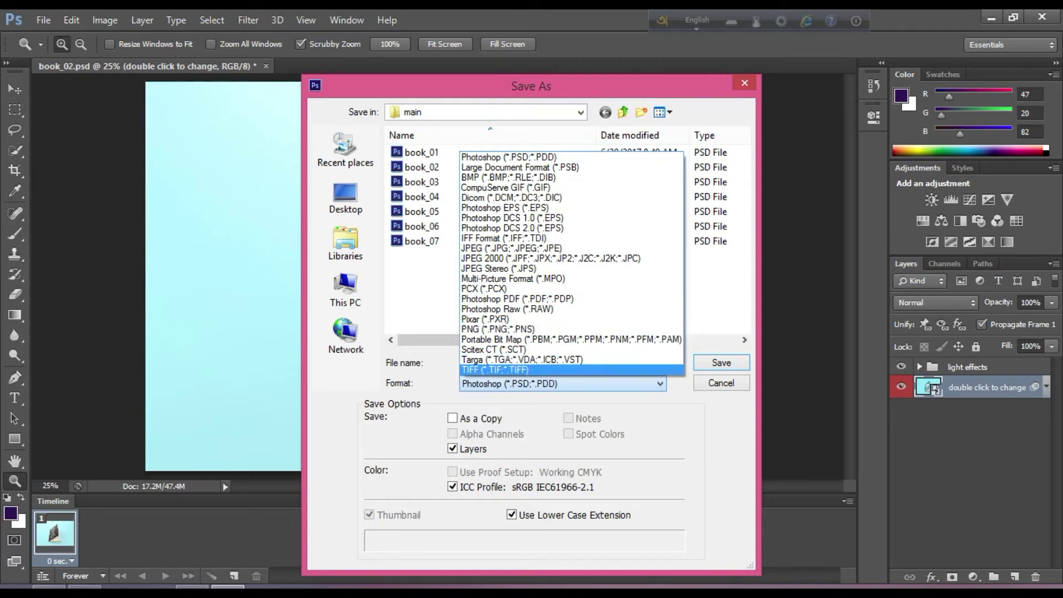
pyautogui.press('Up')
pyautogui.press('Up')
pyautogui.press('Up')
pyautogui.press('Down')
pyautogui.press('Down')
pyautogui.press('Down')
pyautogui.press('Down')
pyautogui.press('Escape')
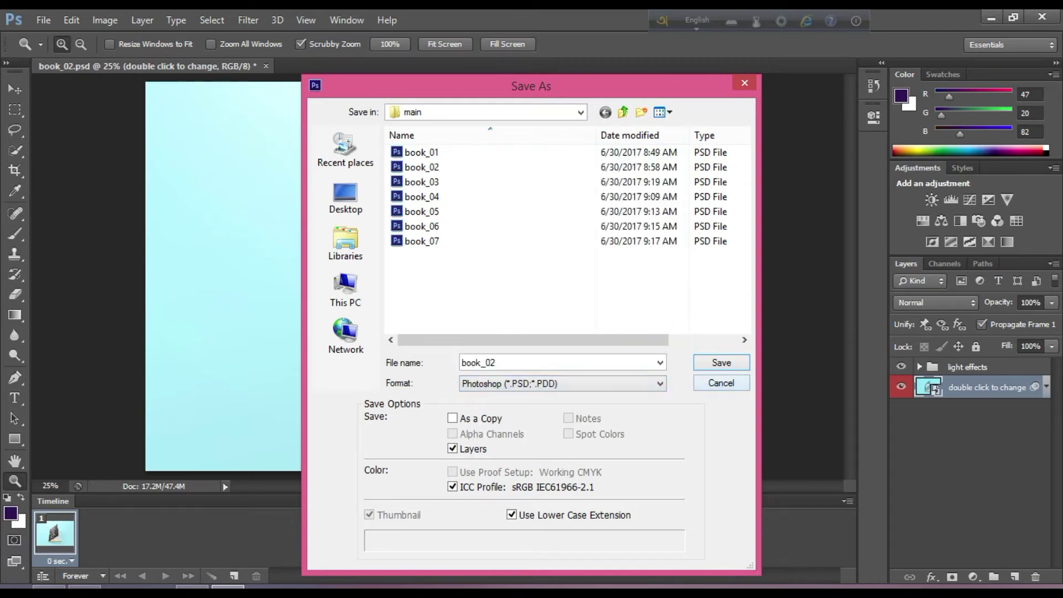
pyautogui.press('Escape')
pyautogui.click(1042, 16)
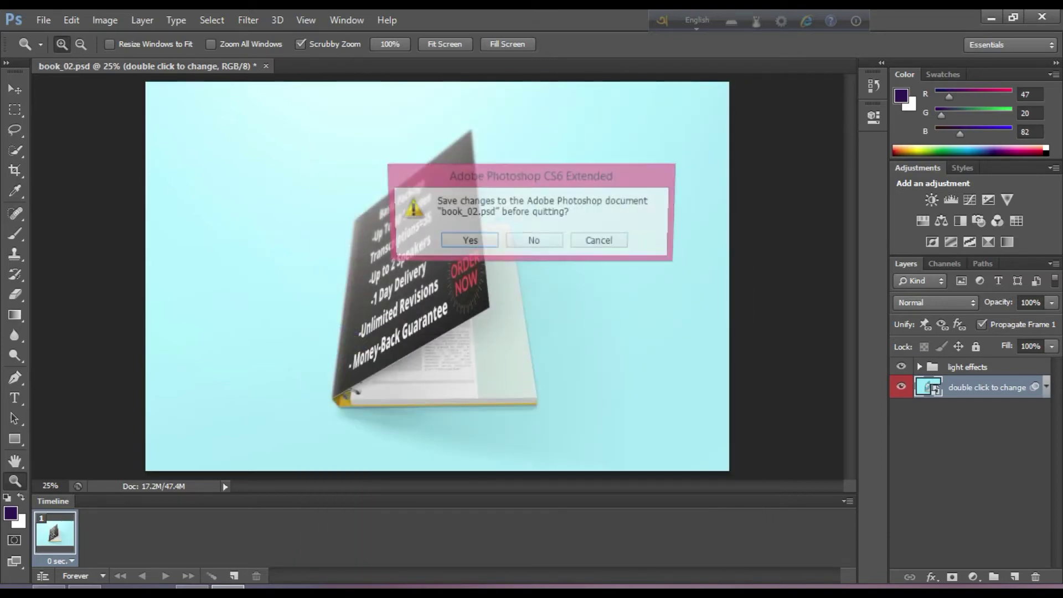
# Discard book_02 changes, then browse to 3D book cover > 3d Product Cover and select Q3DCover
pyautogui.click(558, 240)
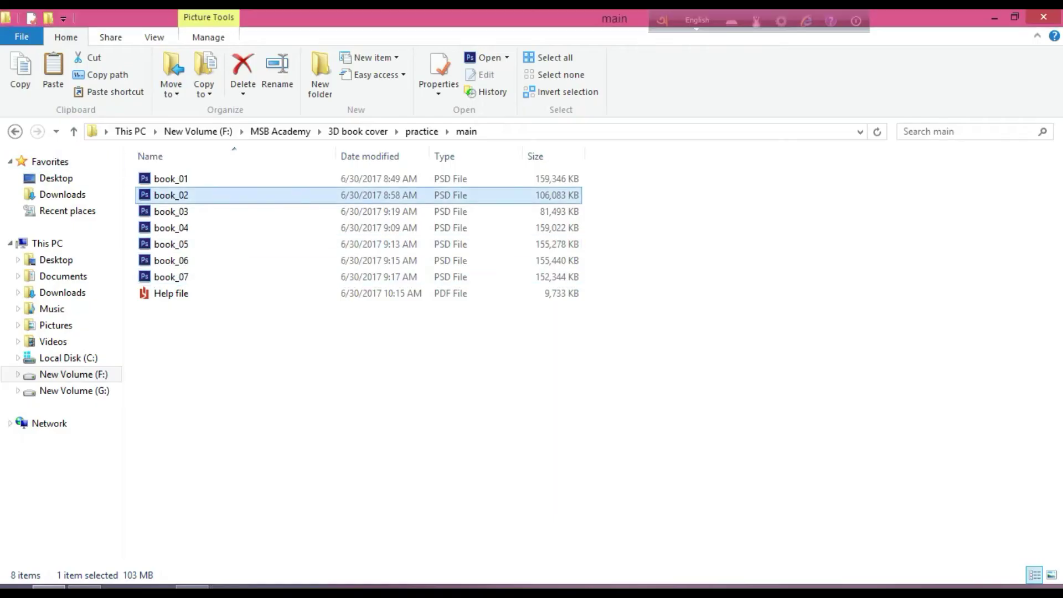
pyautogui.hotkey('alt', 'Up')
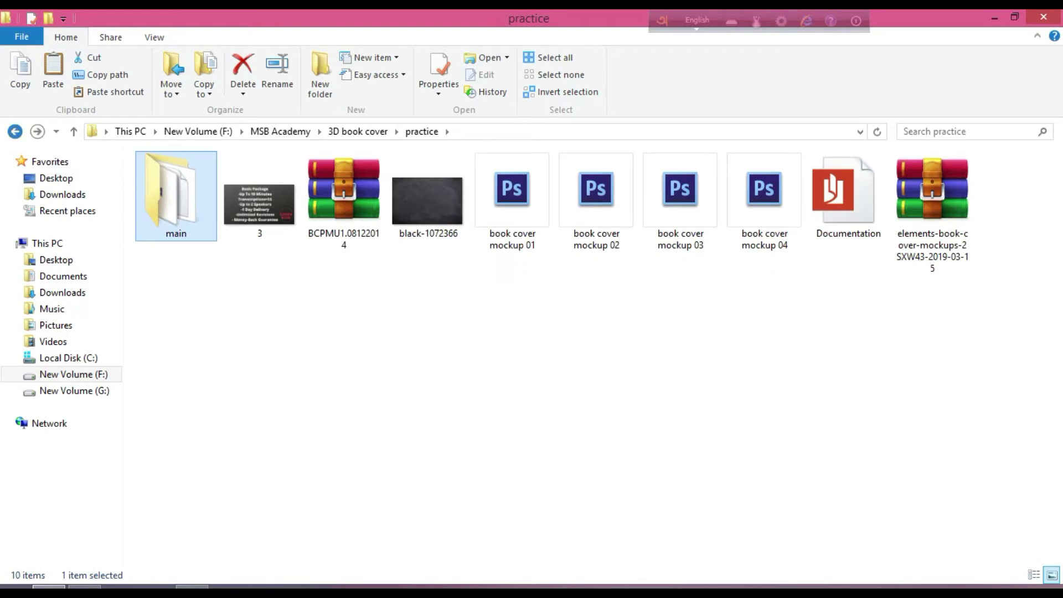
pyautogui.press('BackSpace')
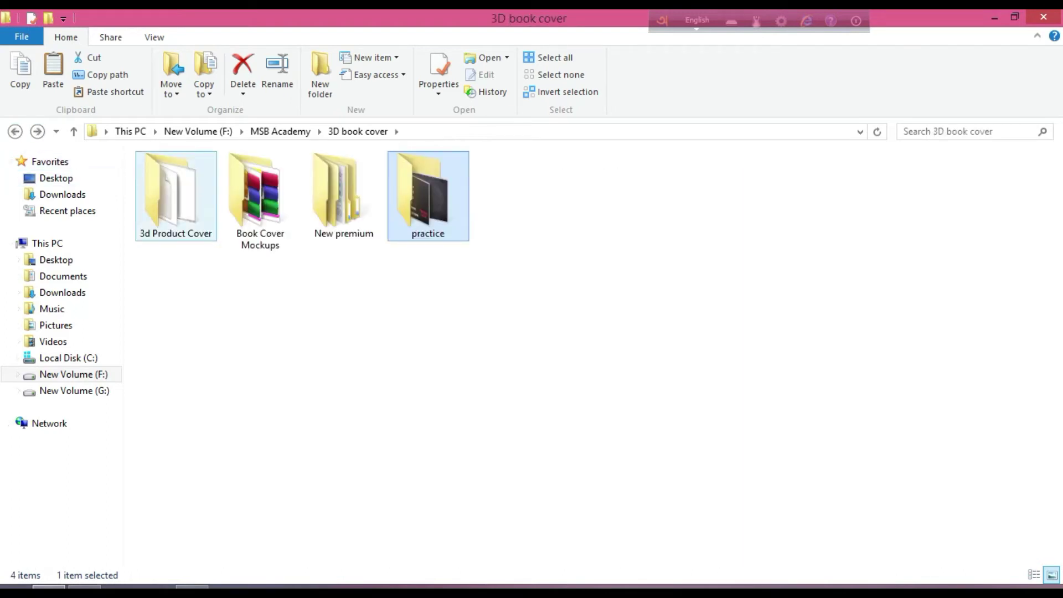
pyautogui.doubleClick(176, 197)
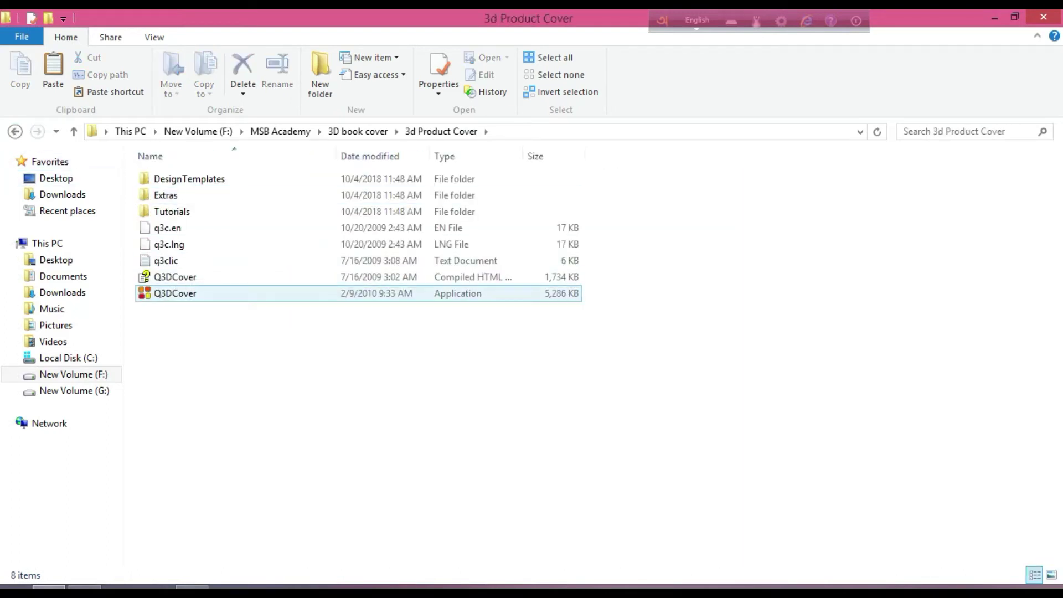
pyautogui.click(175, 292)
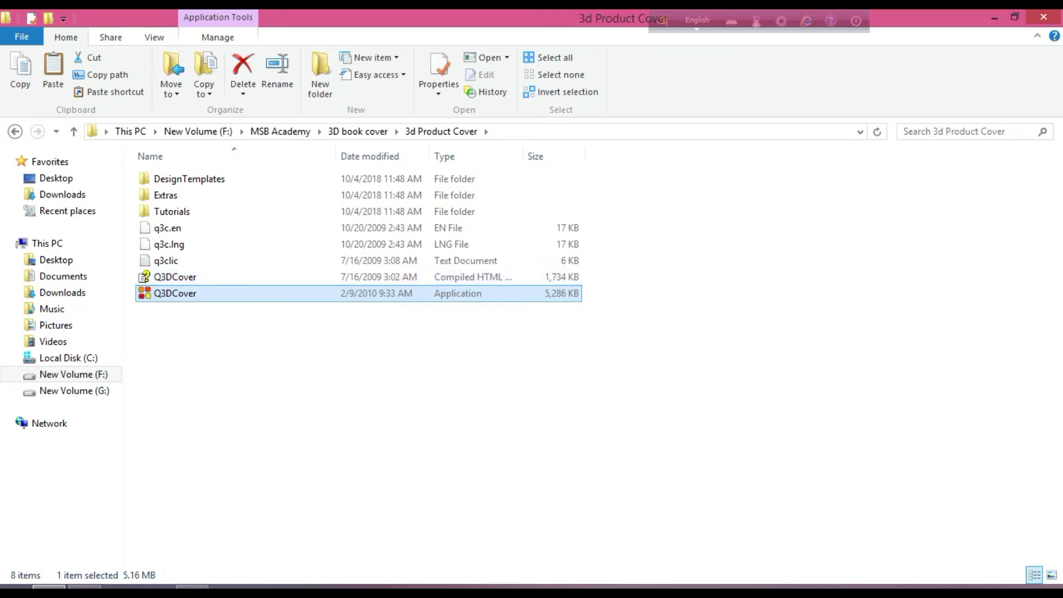
# Launch Quick 3D Cover, choose the Box A2 template, and lighten its background to DE B8 FF
pyautogui.doubleClick(286, 295)
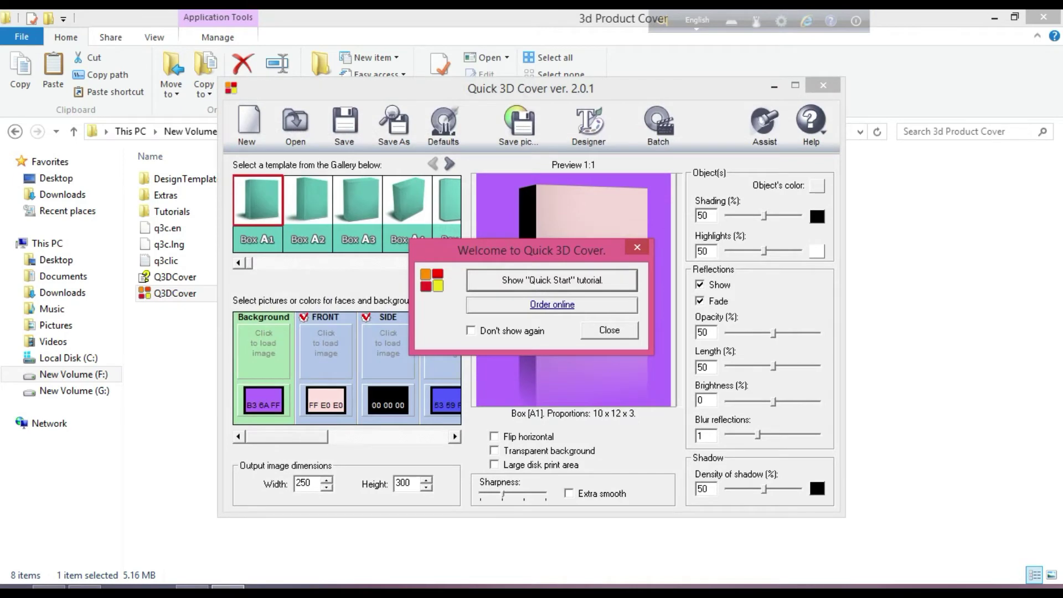
pyautogui.press('Escape')
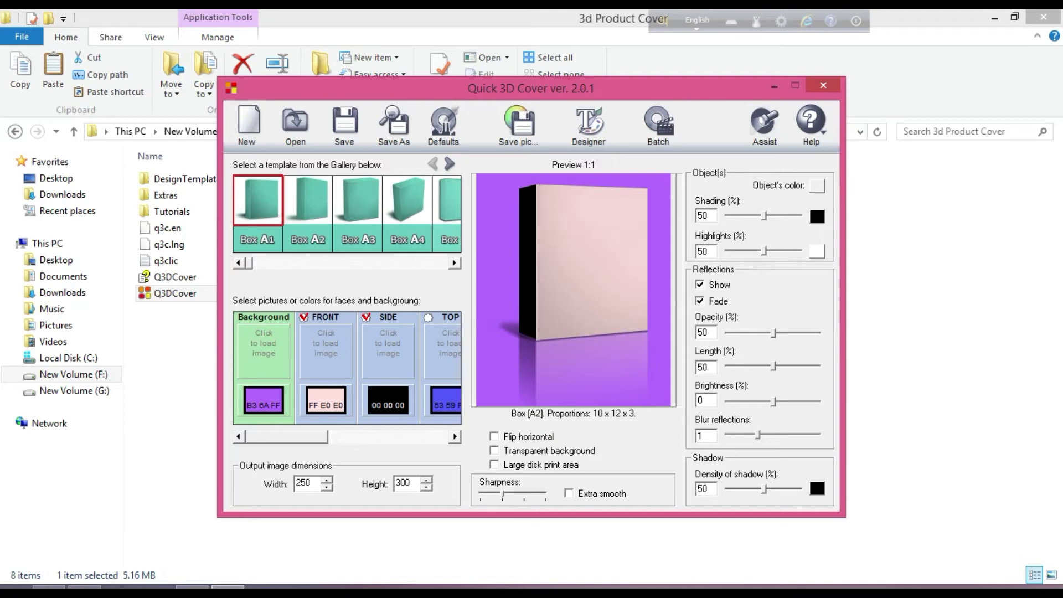
pyautogui.press('Right')
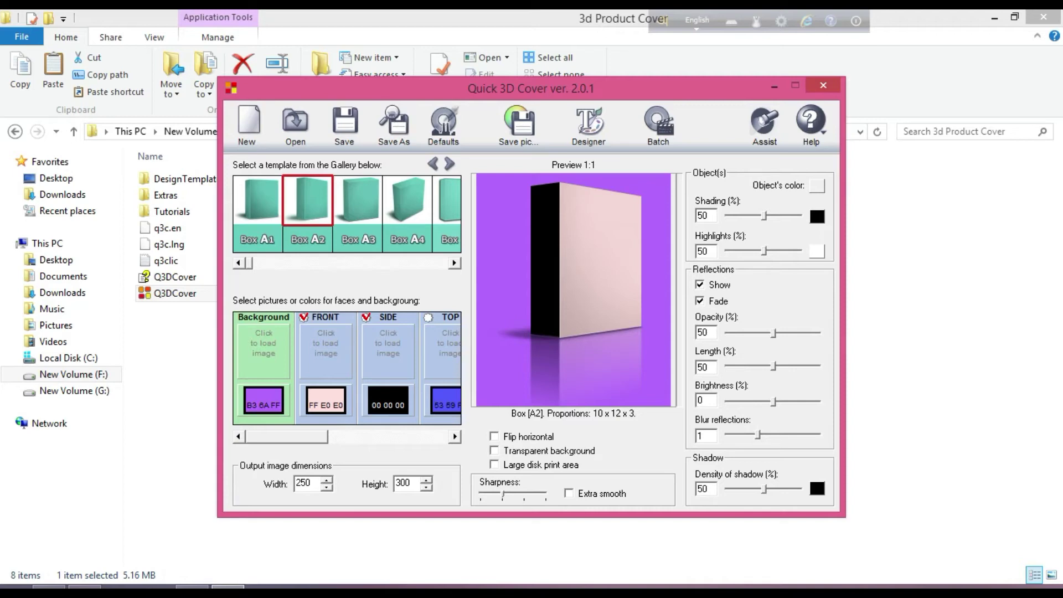
pyautogui.click(264, 400)
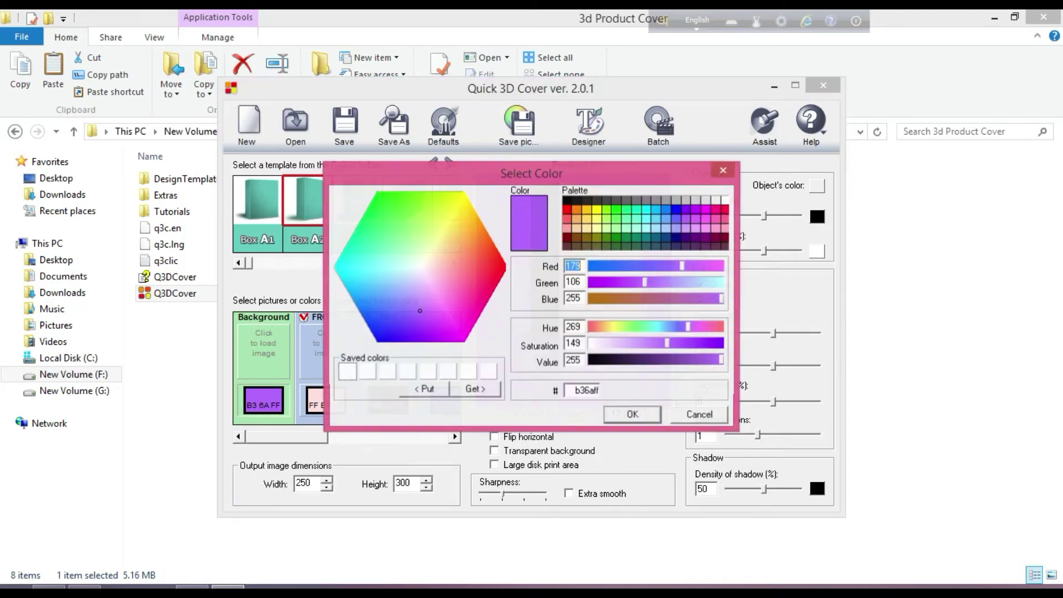
pyautogui.moveTo(420, 311); pyautogui.dragTo(420, 288)
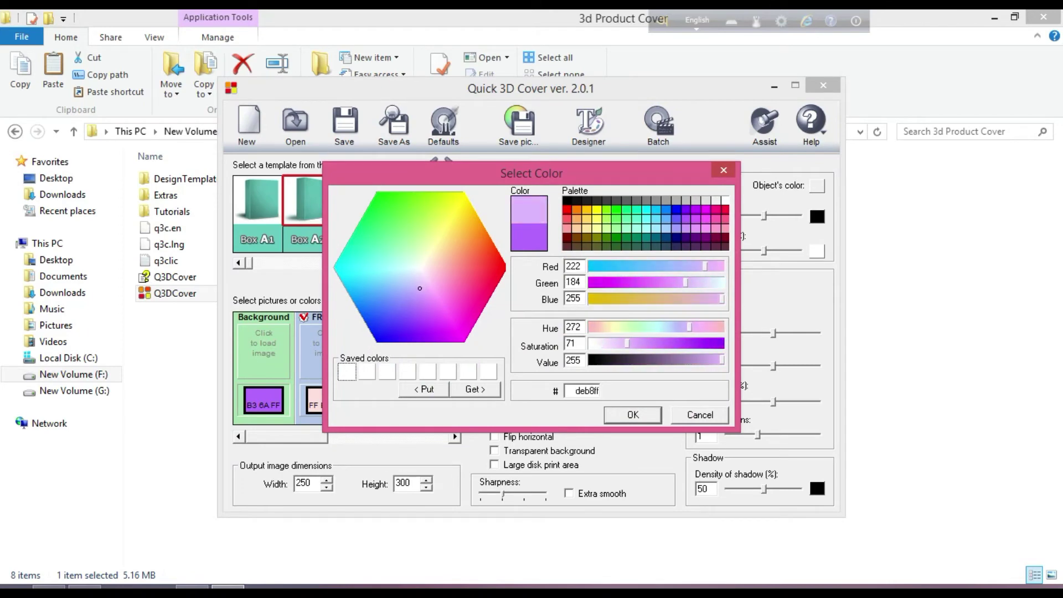
pyautogui.press('Return')
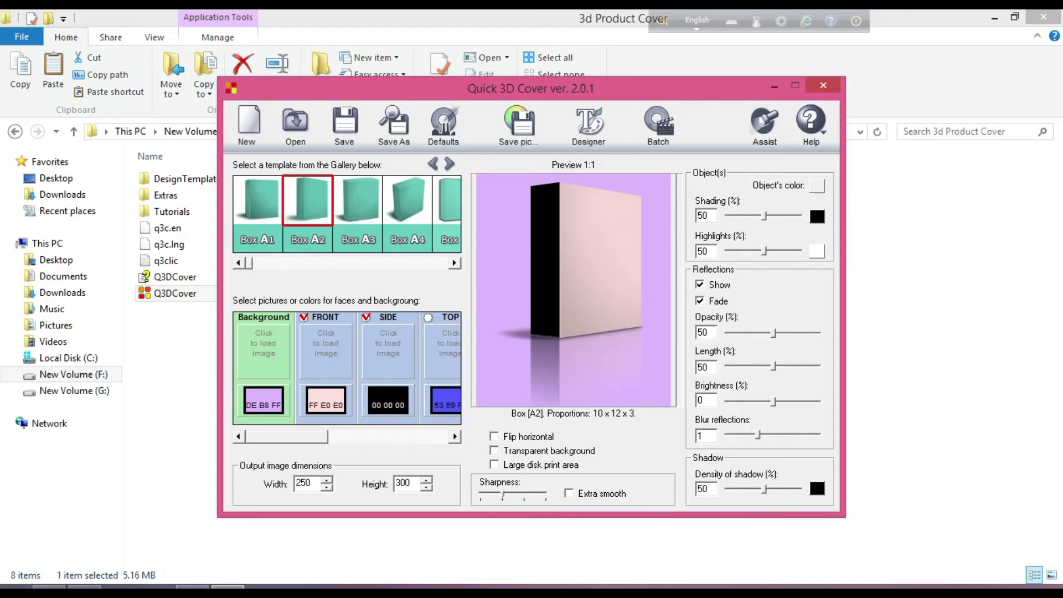
# Load 3.jpg from F: > MSB Academy > 3D book cover > practice as the box's front face
pyautogui.click(325, 343)
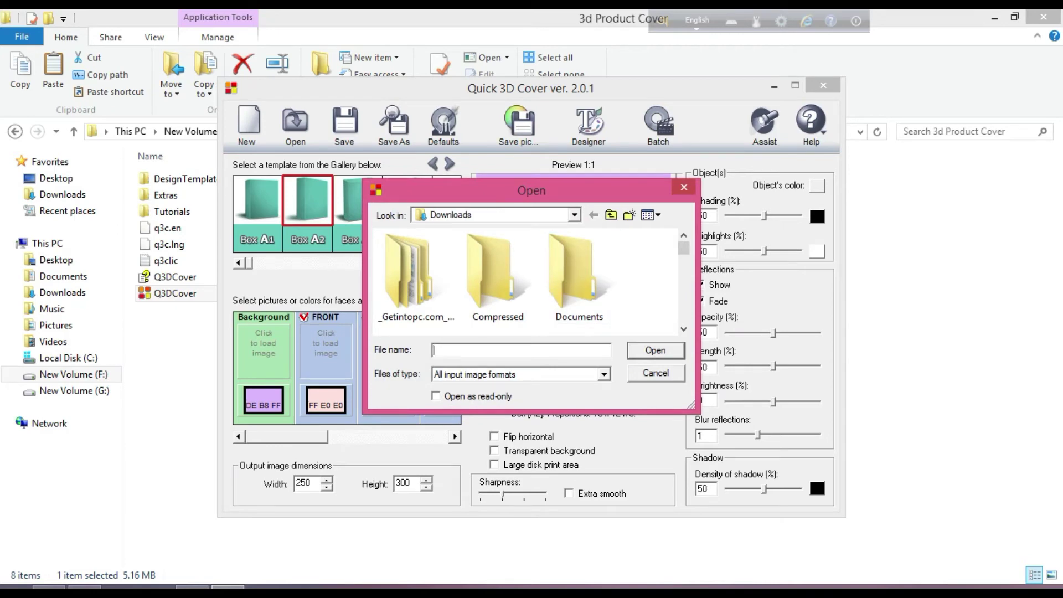
pyautogui.scroll(-1, 526, 279)
pyautogui.scroll(-1, 526, 279)
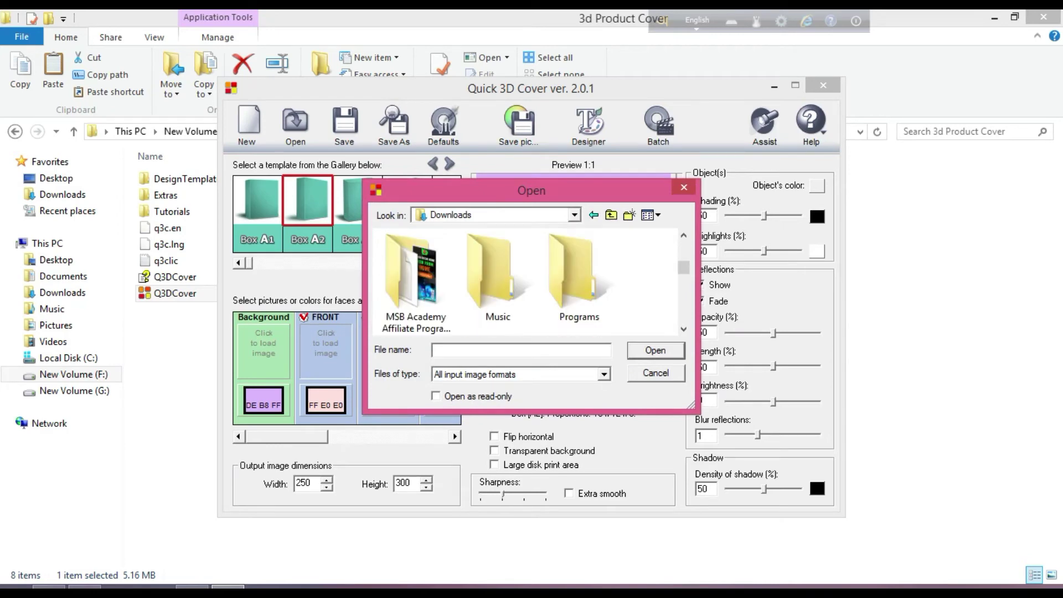
pyautogui.scroll(-1, 526, 279)
pyautogui.scroll(-1, 526, 280)
pyautogui.scroll(-1, 526, 280)
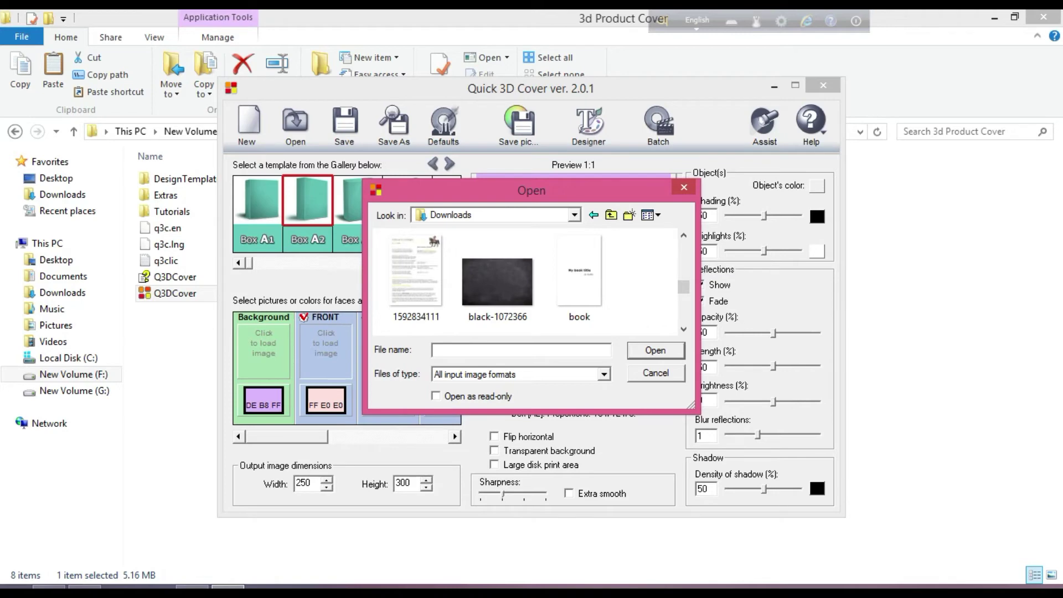
pyautogui.scroll(-1, 526, 280)
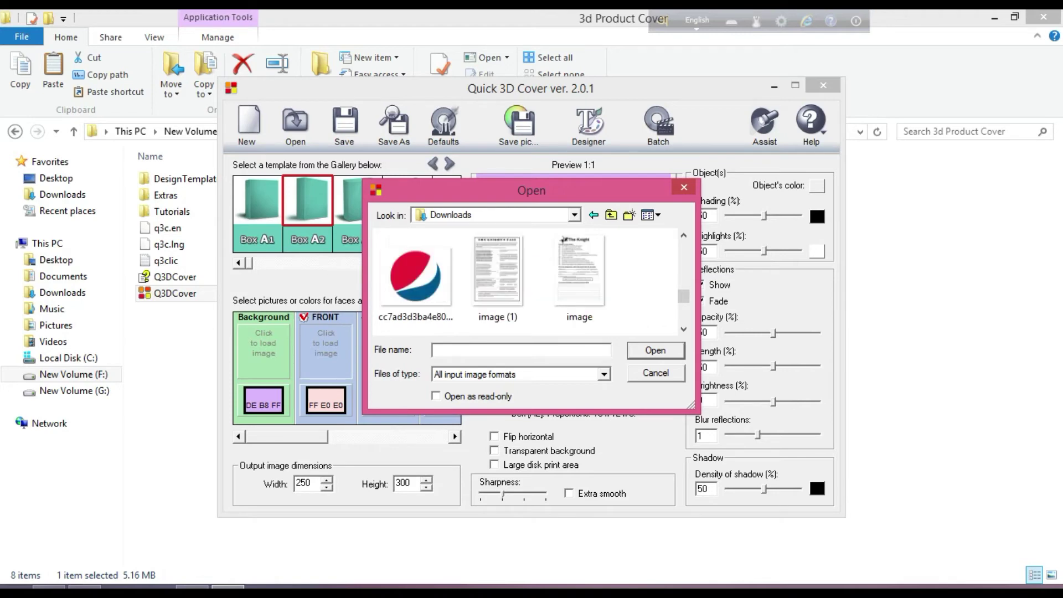
pyautogui.scroll(2, 531, 280)
pyautogui.scroll(2, 532, 280)
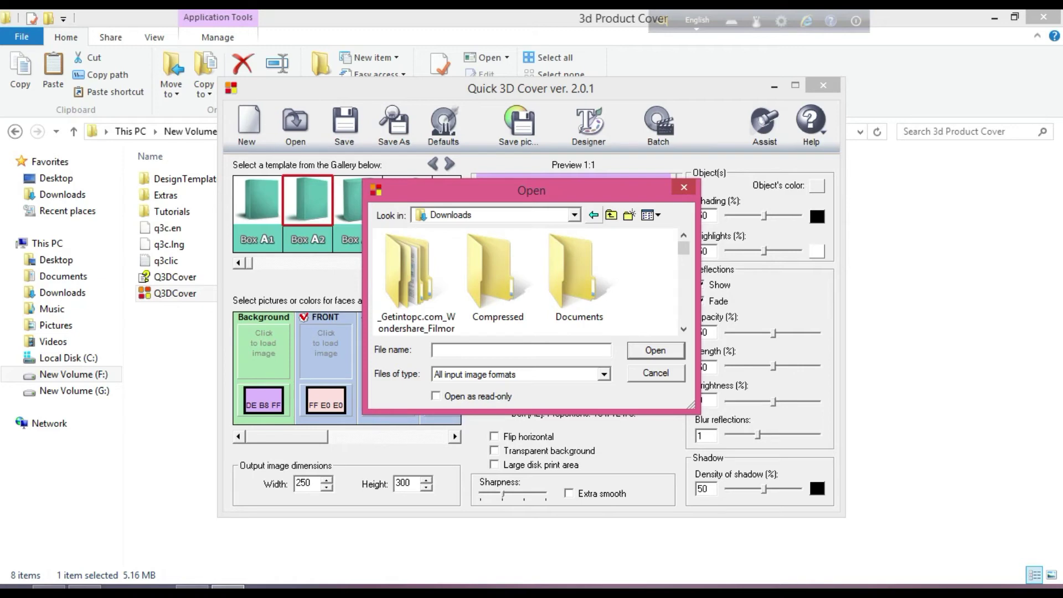
pyautogui.click(611, 215)
pyautogui.scroll(-5, 462, 277)
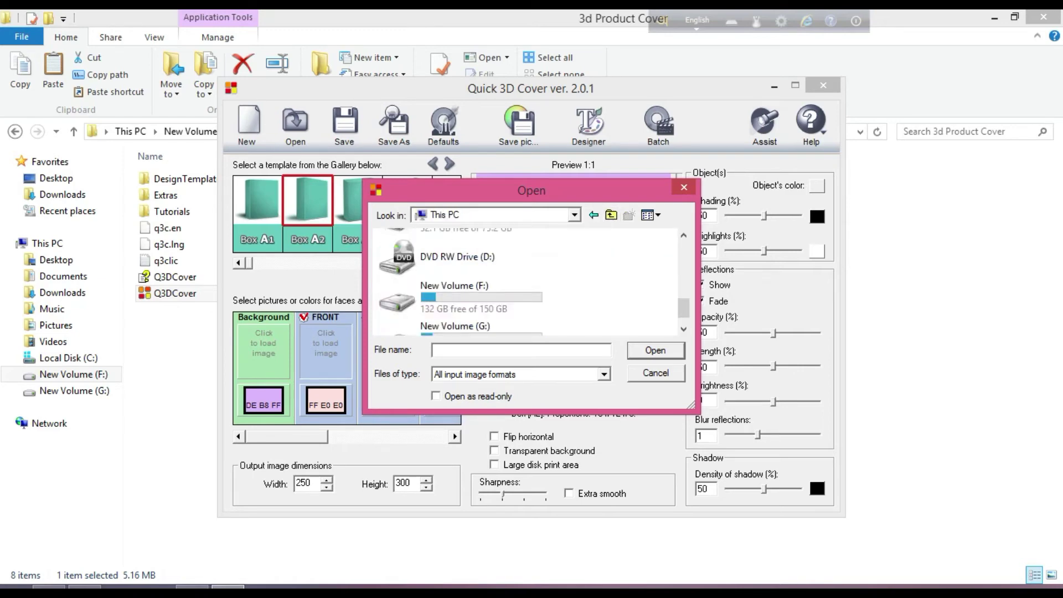
pyautogui.scroll(-2, 462, 299)
pyautogui.doubleClick(398, 271)
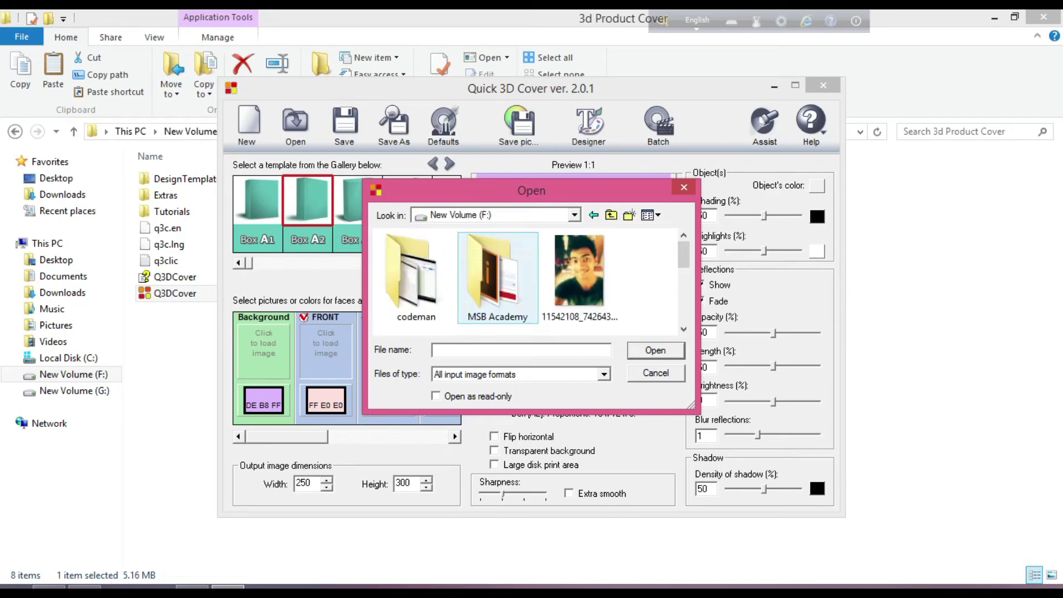
pyautogui.scroll(-2, 498, 276)
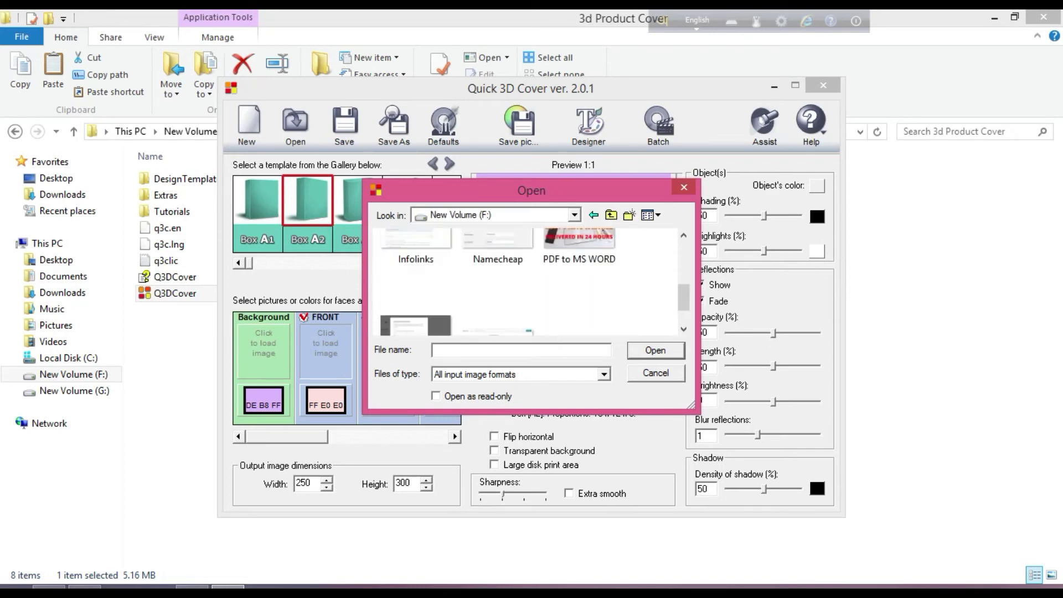
pyautogui.scroll(2, 498, 277)
pyautogui.doubleClick(491, 277)
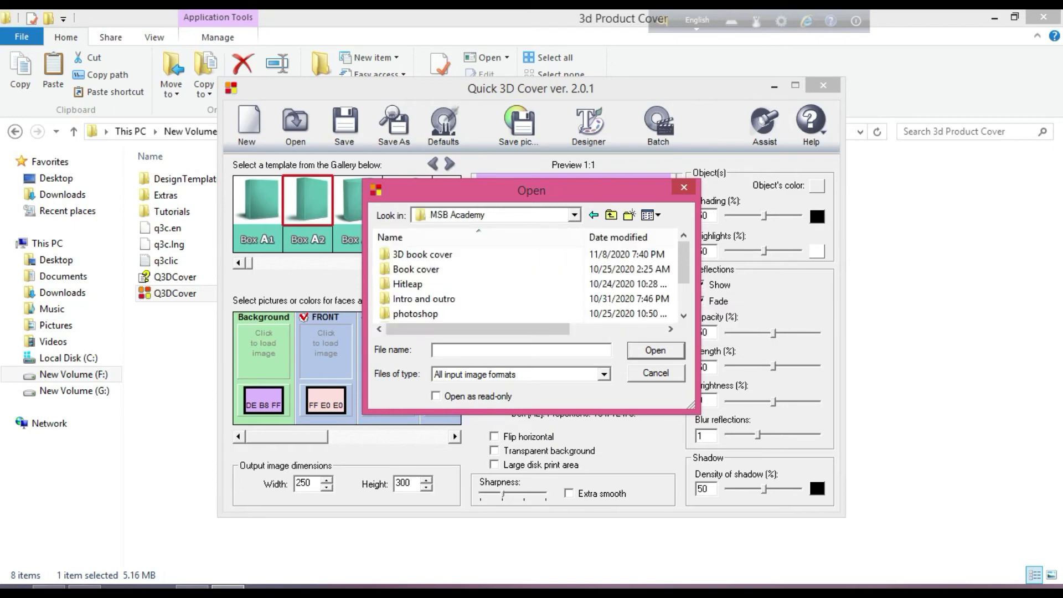
pyautogui.doubleClick(422, 254)
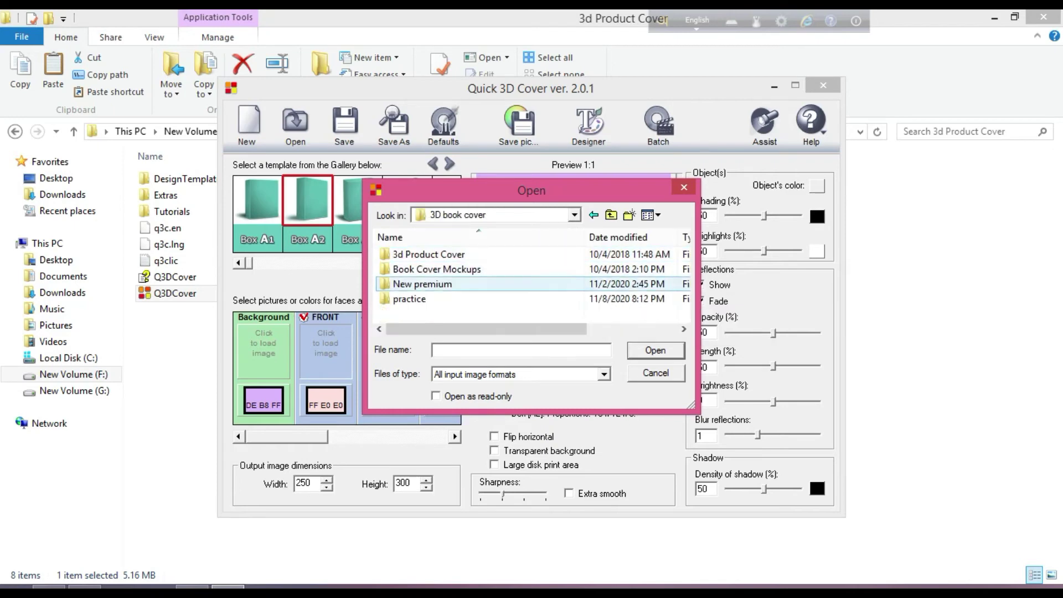
pyautogui.doubleClick(413, 299)
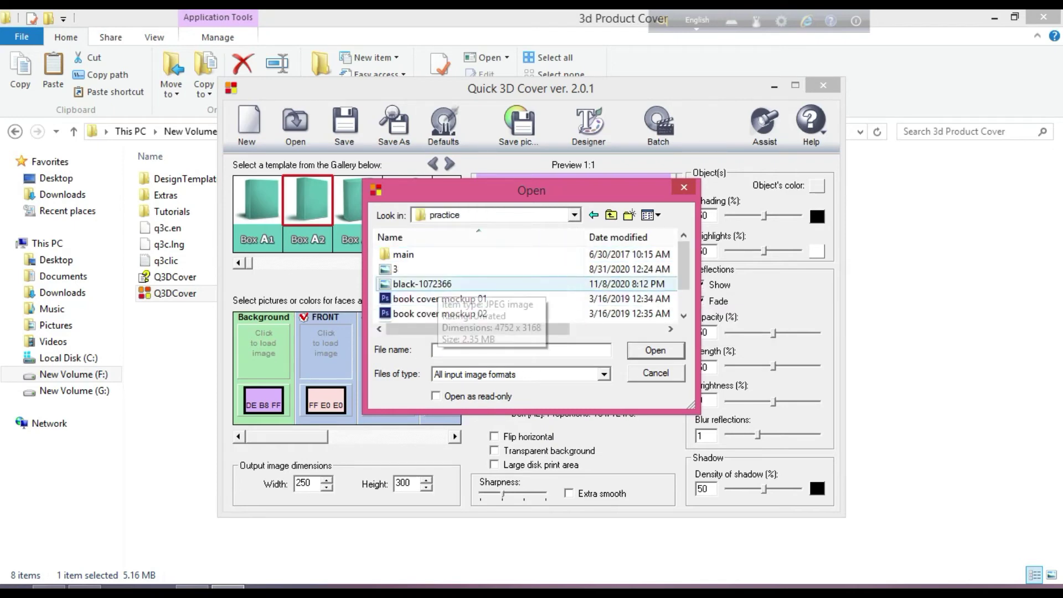
pyautogui.doubleClick(399, 270)
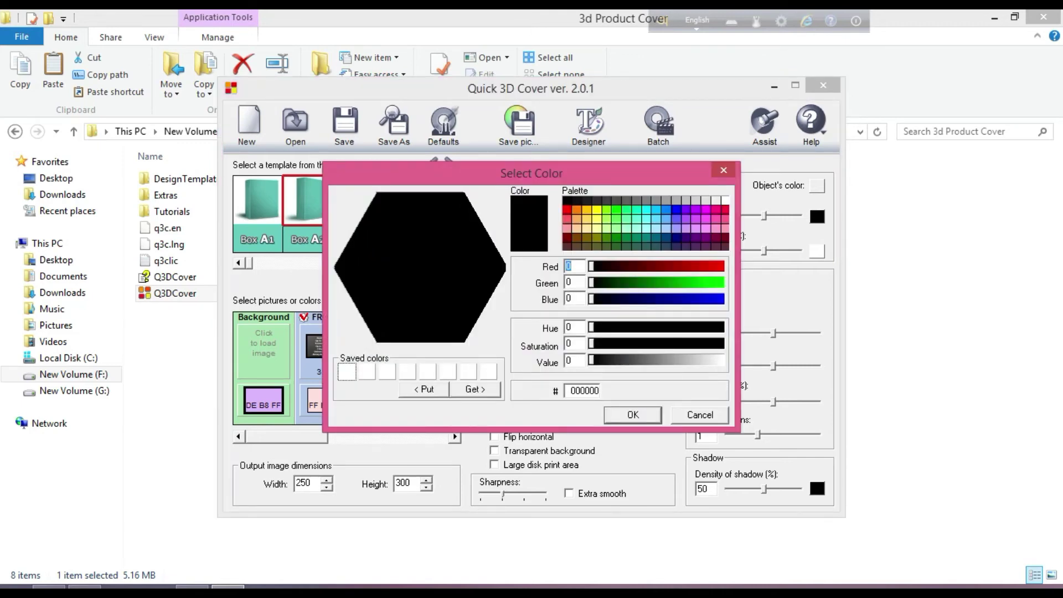
# Set the box's side colour to black (000000)
pyautogui.press('Return')
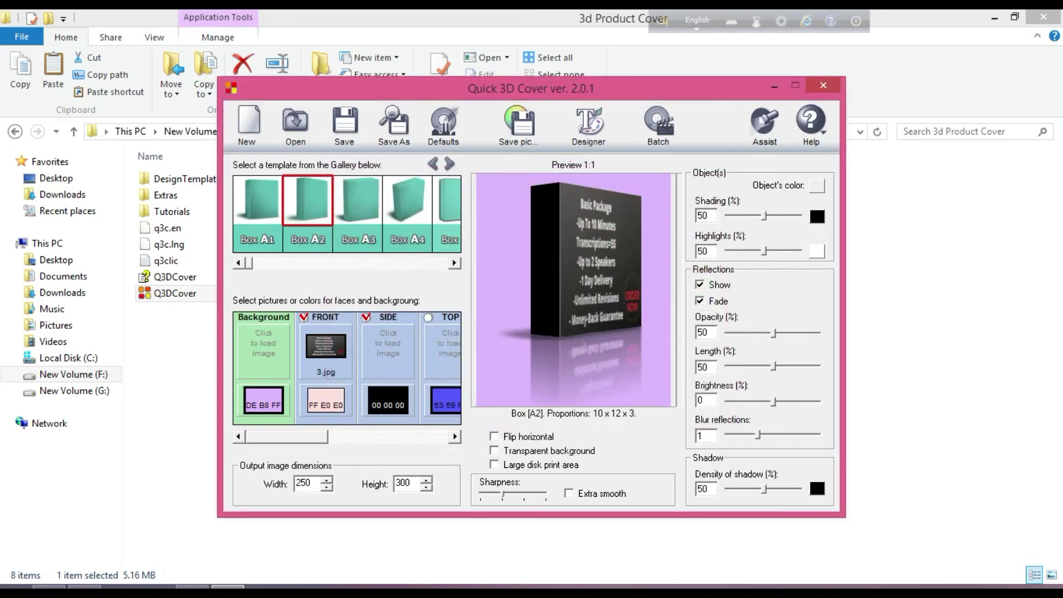
pyautogui.scroll(-1, 347, 213)
pyautogui.scroll(-1, 347, 214)
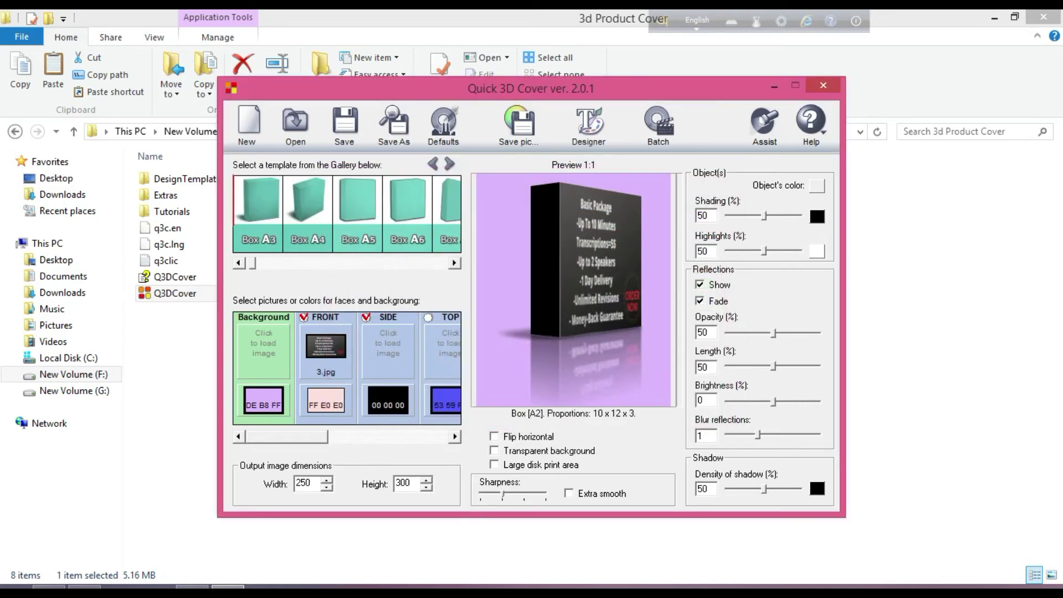
pyautogui.scroll(-2, 346, 214)
pyautogui.scroll(-2, 347, 214)
pyautogui.scroll(-3, 346, 213)
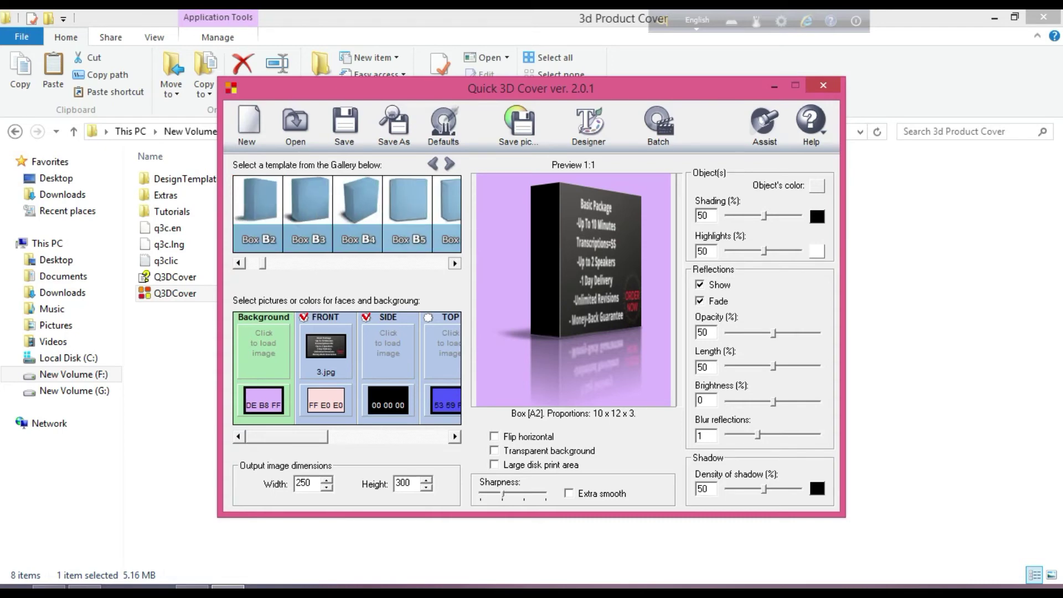
pyautogui.scroll(-3, 347, 214)
pyautogui.scroll(-2, 346, 214)
pyautogui.scroll(-2, 346, 214)
# Select the Box + Disc E5 template from the gallery's E series, bringing the DISC face into view
pyautogui.scroll(-3, 346, 214)
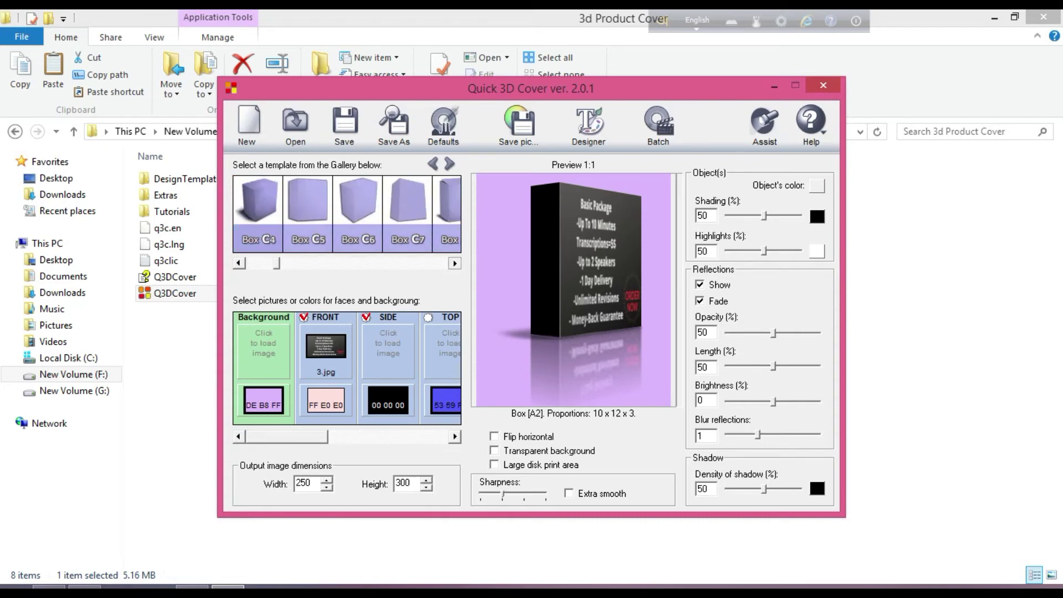
pyautogui.scroll(-2, 346, 214)
pyautogui.scroll(-2, 346, 213)
pyautogui.scroll(-4, 347, 214)
pyautogui.scroll(-3, 347, 214)
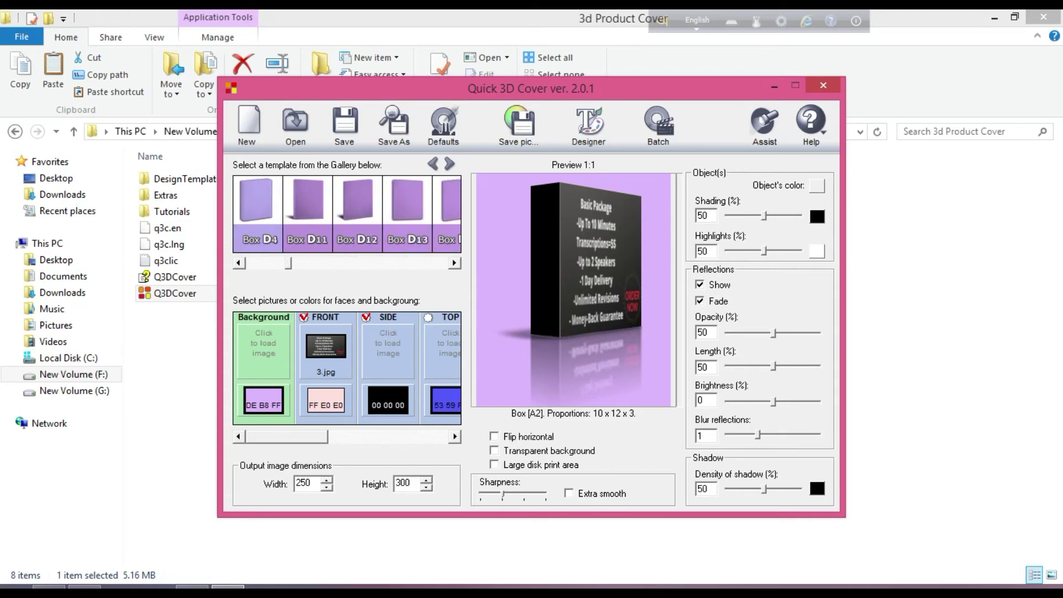
pyautogui.scroll(-4, 346, 214)
pyautogui.scroll(-3, 347, 214)
pyautogui.scroll(-2, 347, 214)
pyautogui.scroll(-1, 347, 214)
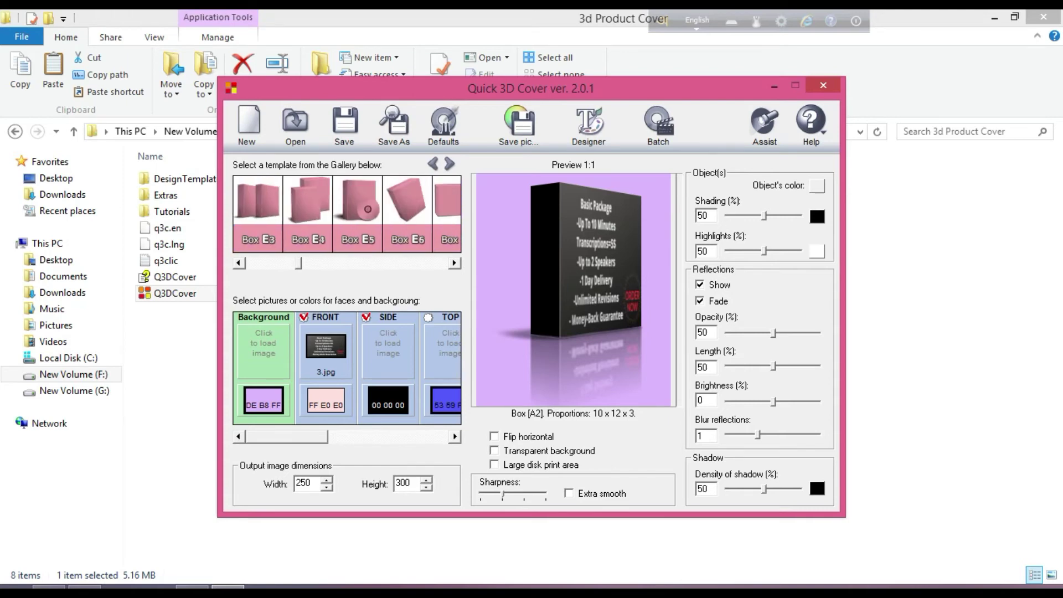
pyautogui.click(346, 214)
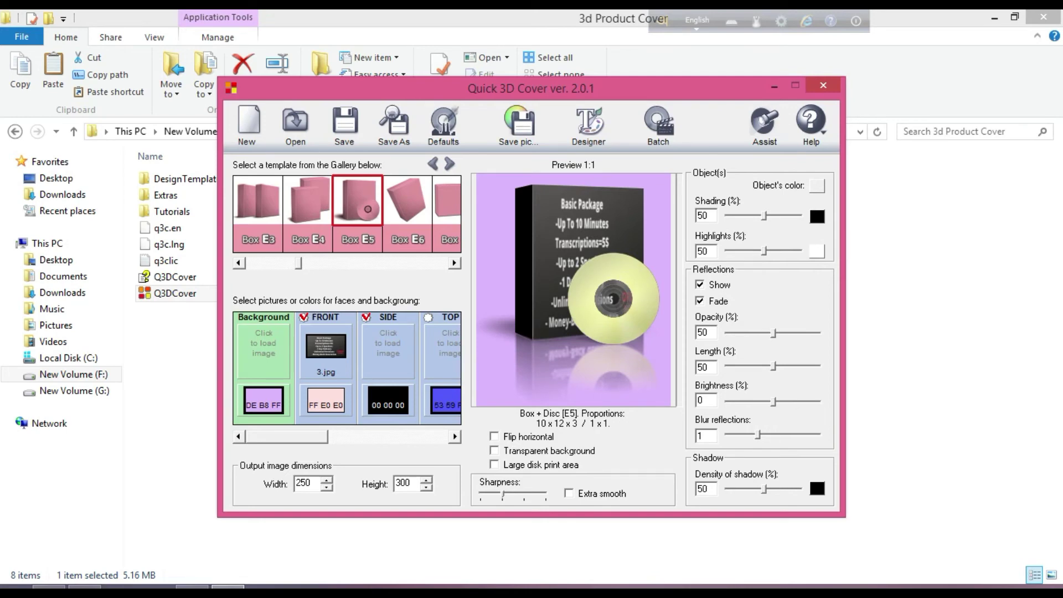
pyautogui.scroll(-3, 347, 369)
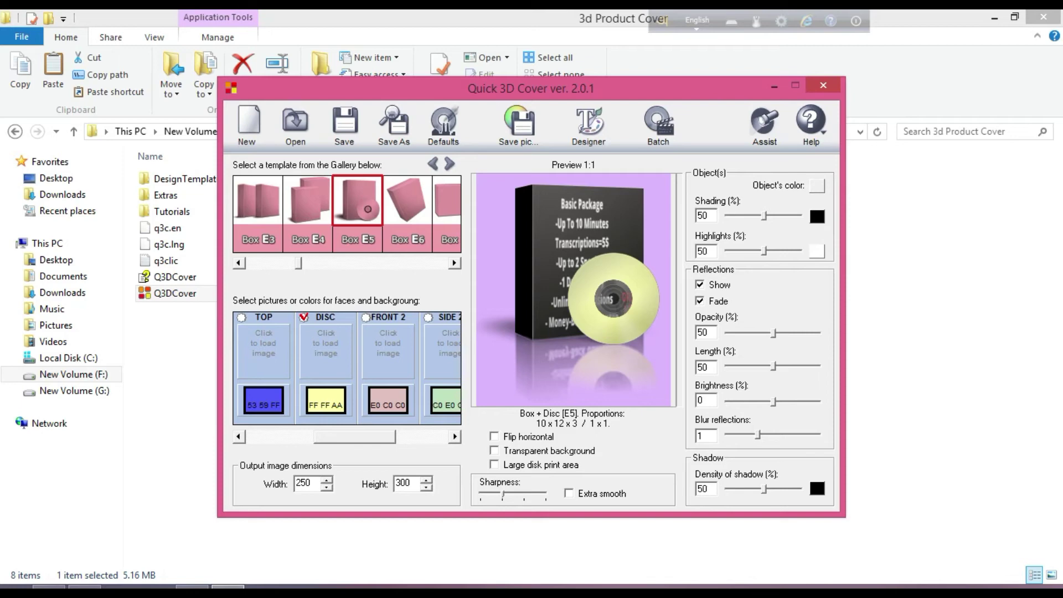
# Load 3.jpg from the practice folder onto the disc face and bring up the project Save As dialog
pyautogui.click(325, 343)
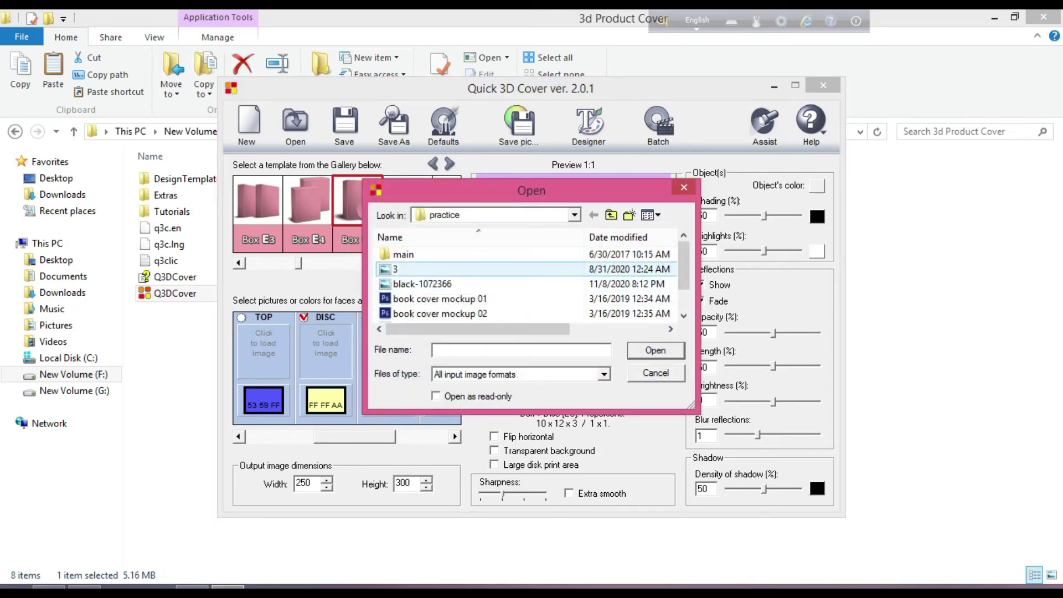
pyautogui.doubleClick(410, 269)
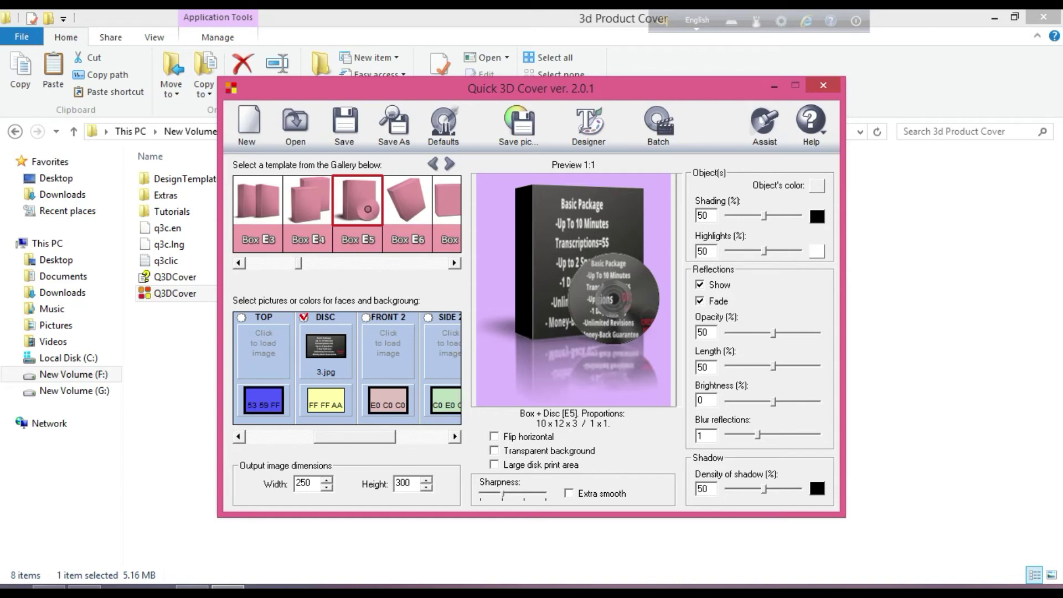
pyautogui.click(394, 124)
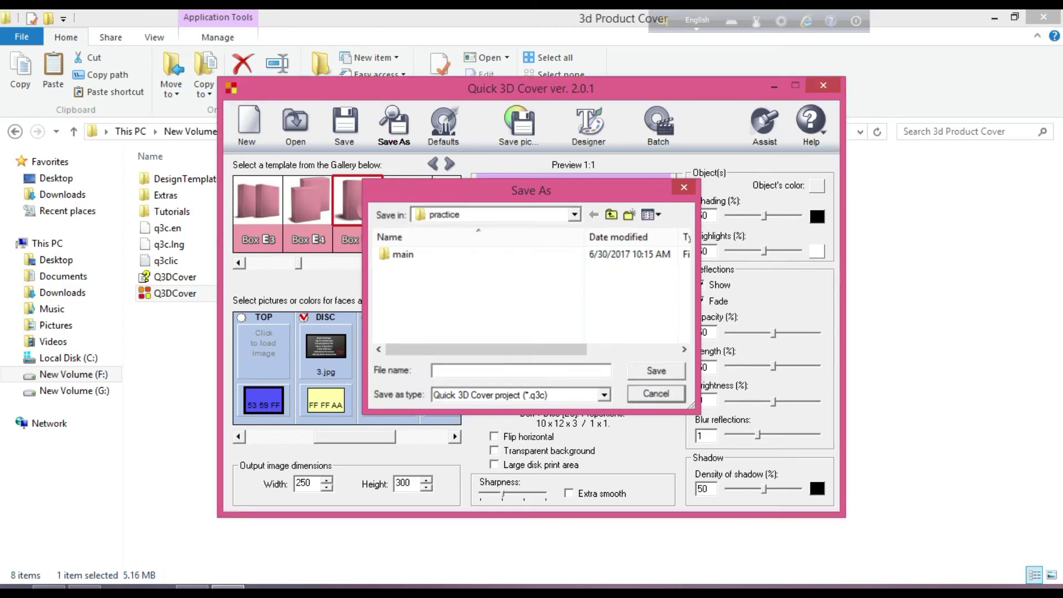
# Cancel the project save, preview the PNG export unsaved, then quit Quick 3D Cover past its error
pyautogui.press('Escape')
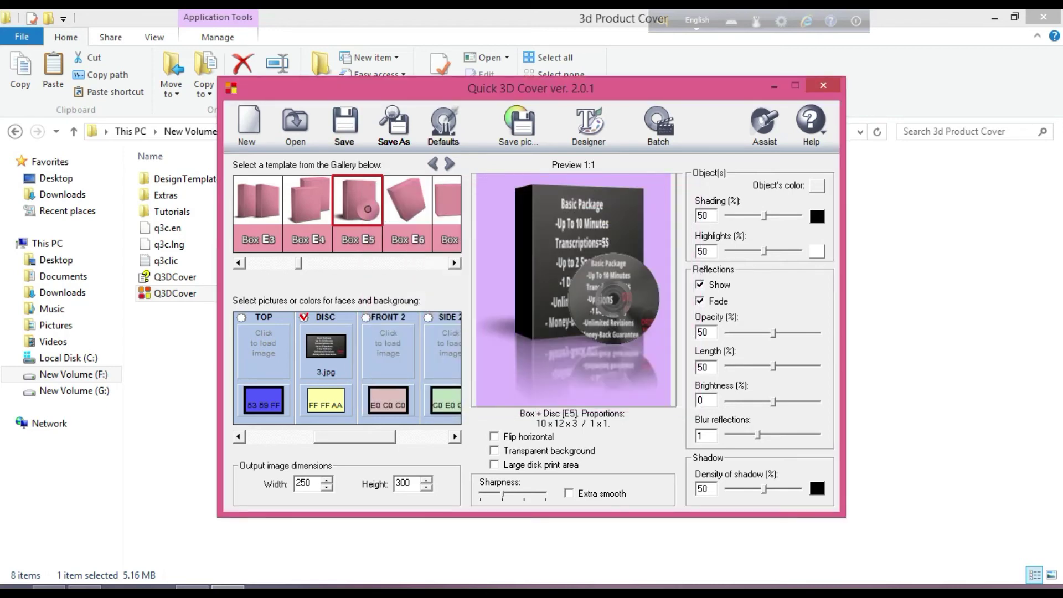
pyautogui.click(518, 124)
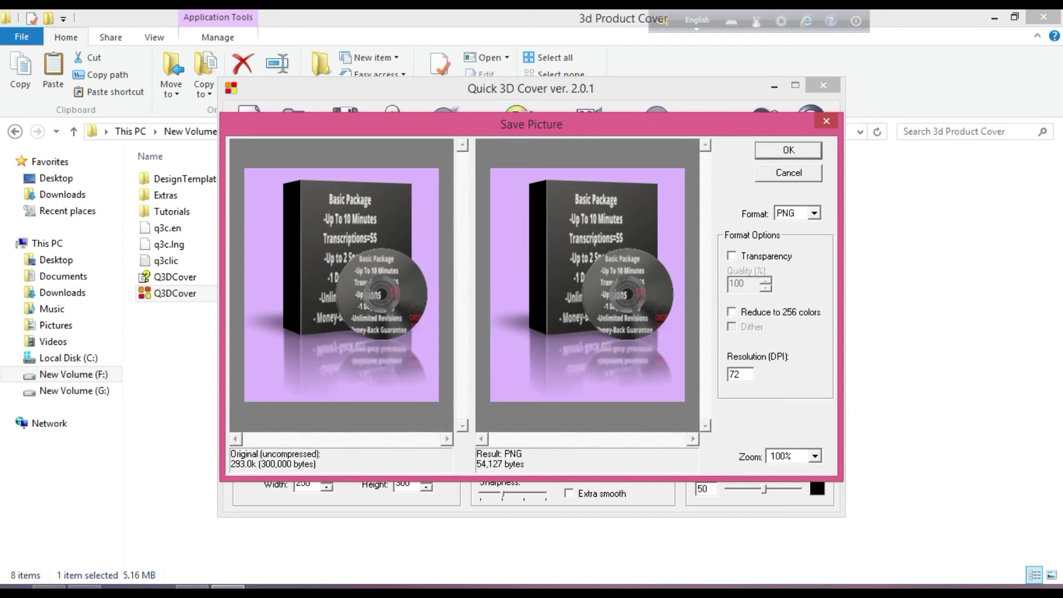
pyautogui.click(814, 213)
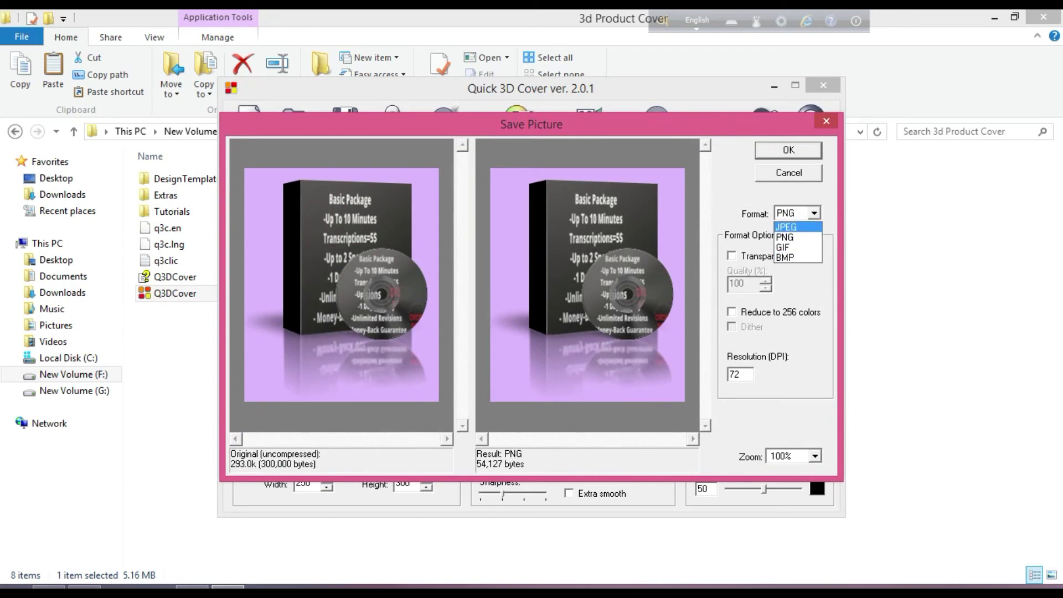
pyautogui.press('Escape')
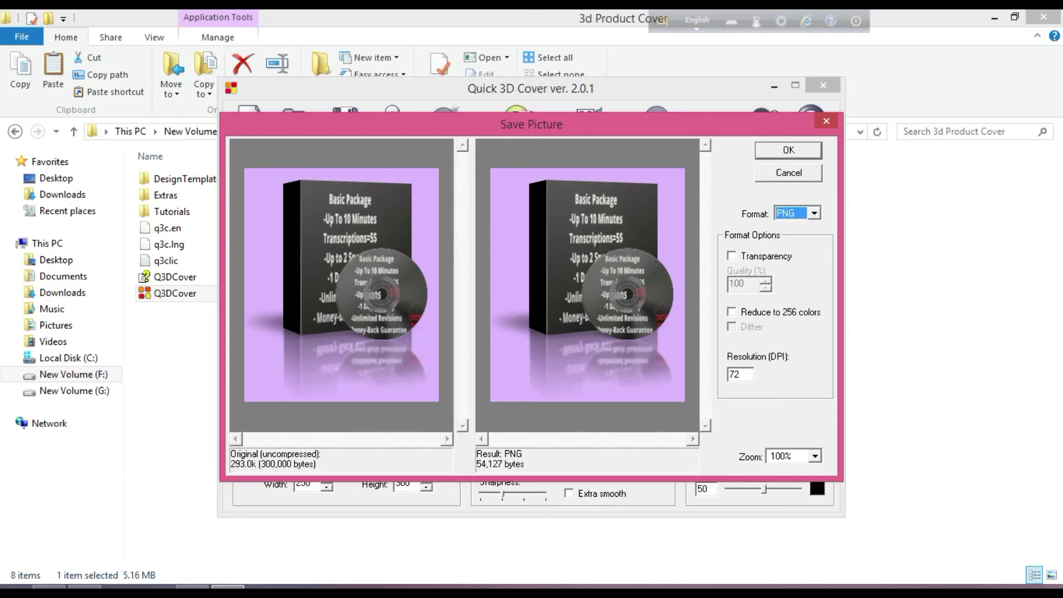
pyautogui.press('Return')
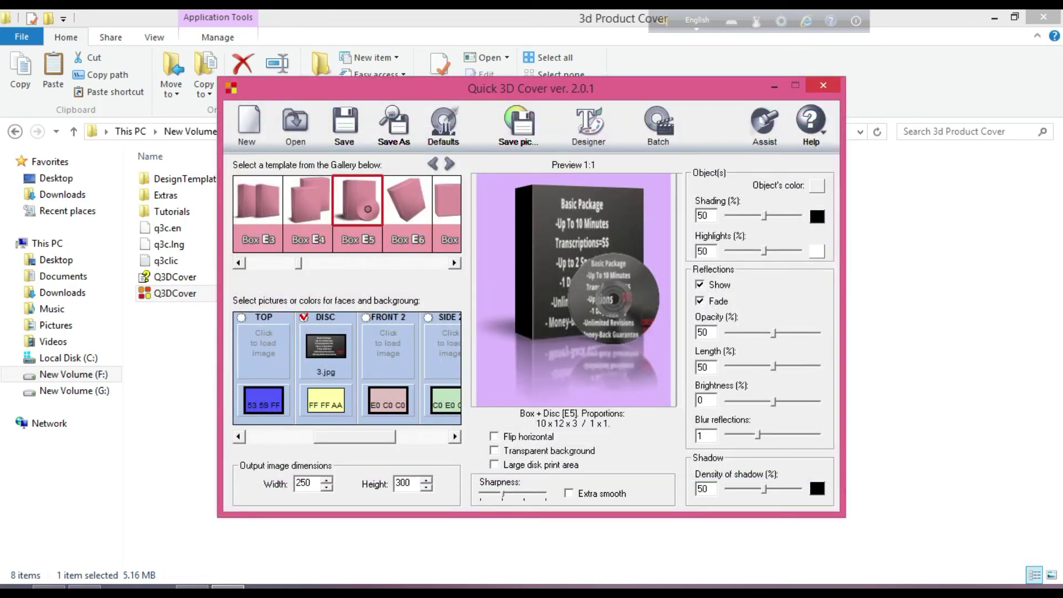
pyautogui.click(823, 85)
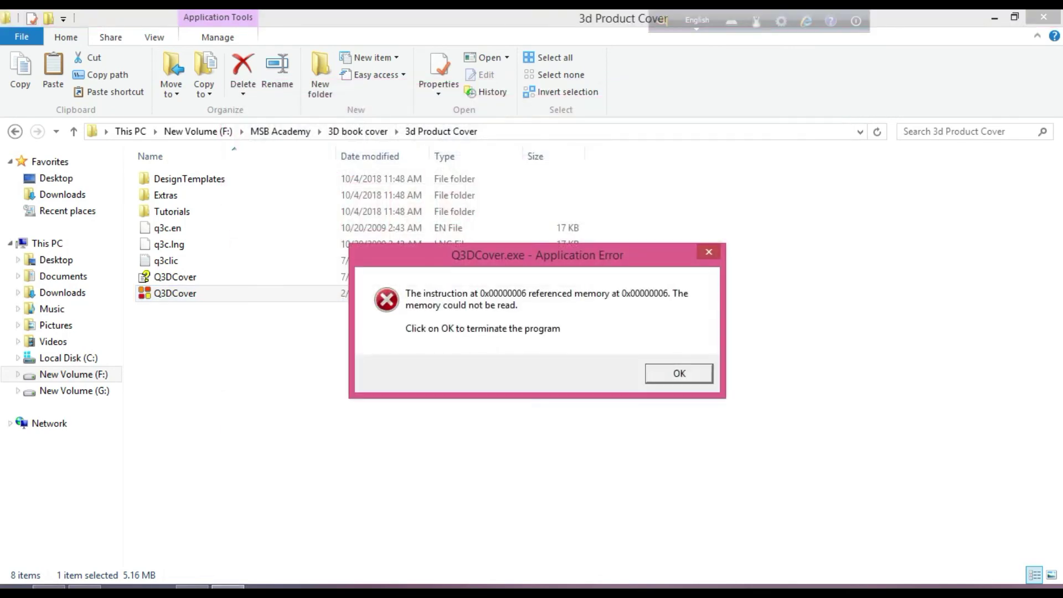
pyautogui.press('Return')
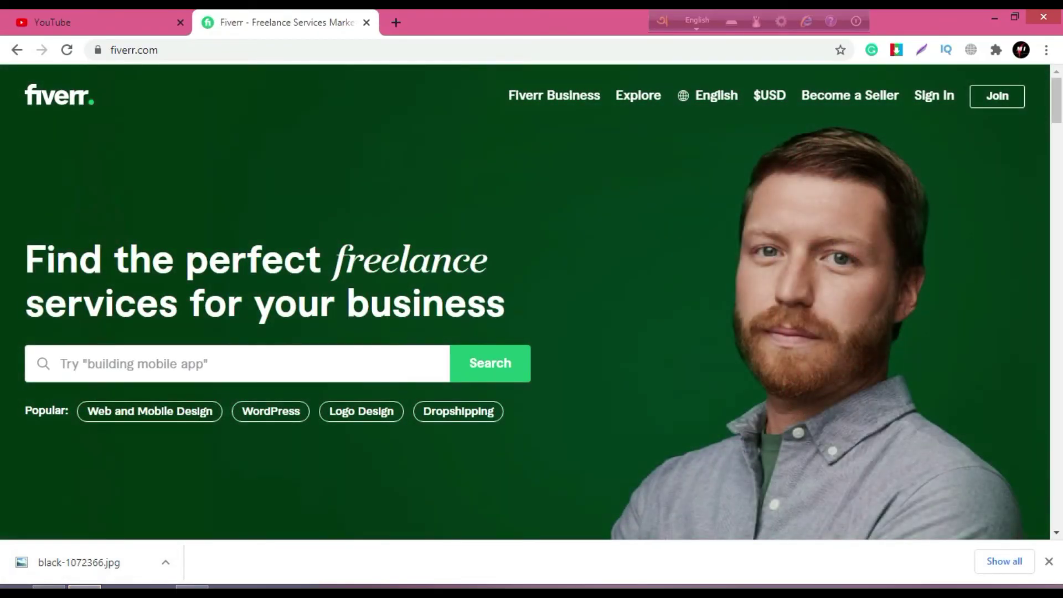
# Search Fiverr for '3d book cover mockup' and scroll down to the first row of gigs
pyautogui.write('3d ')
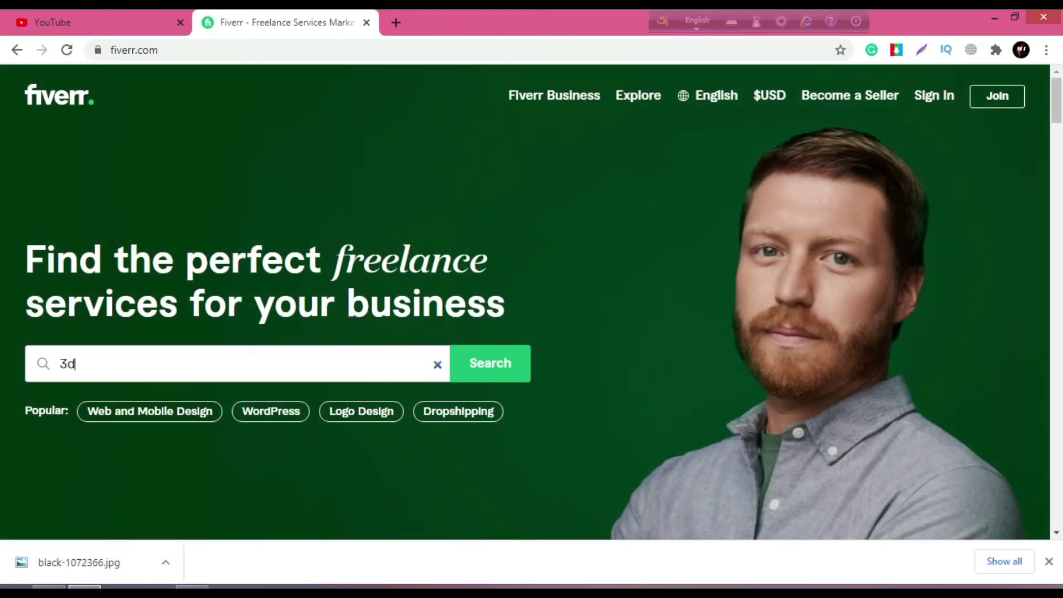
pyautogui.write('b')
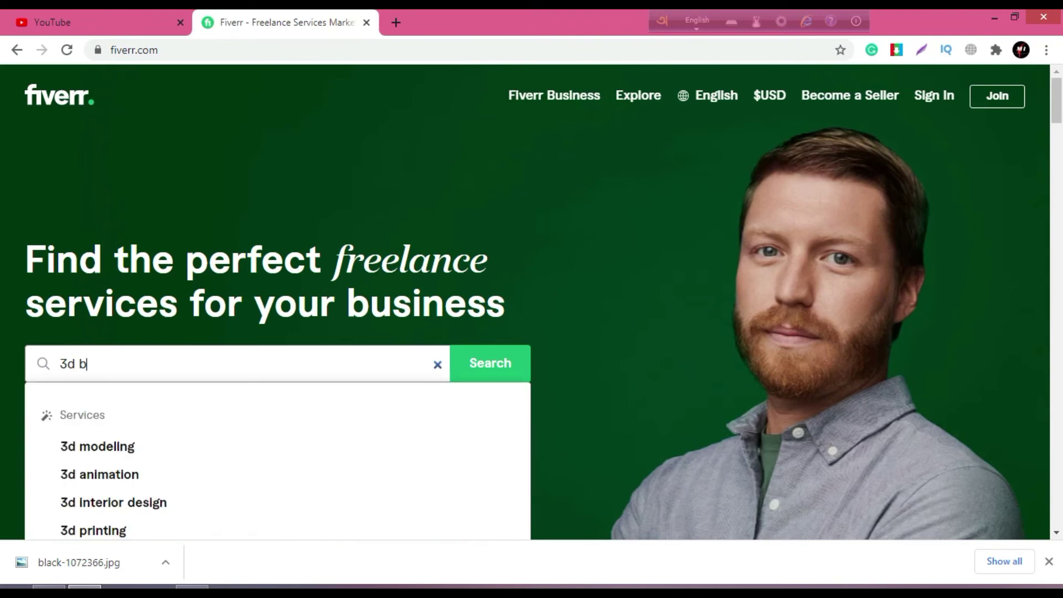
pyautogui.write('ook ')
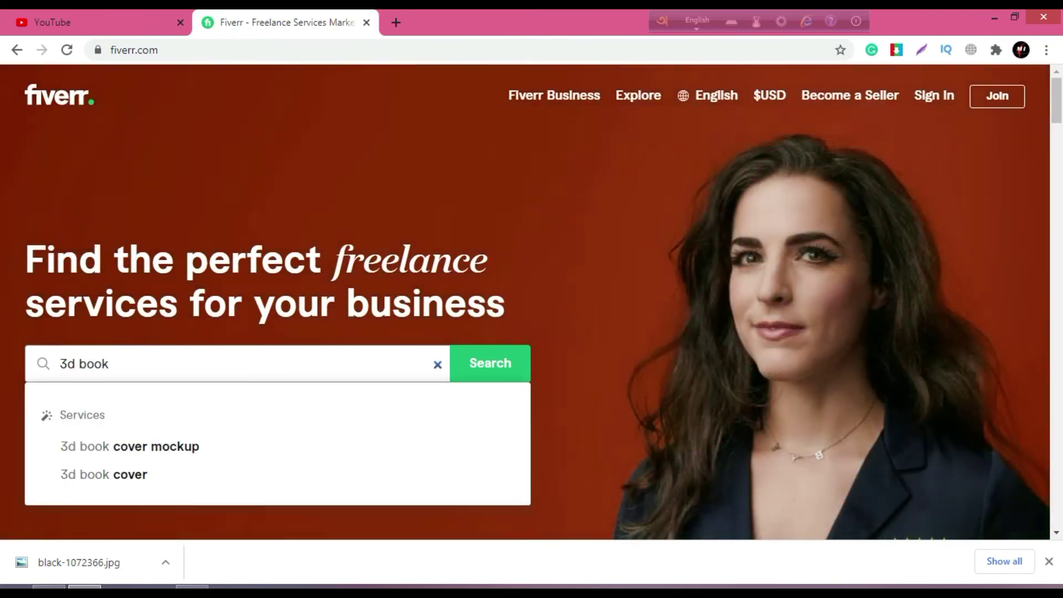
pyautogui.write('c')
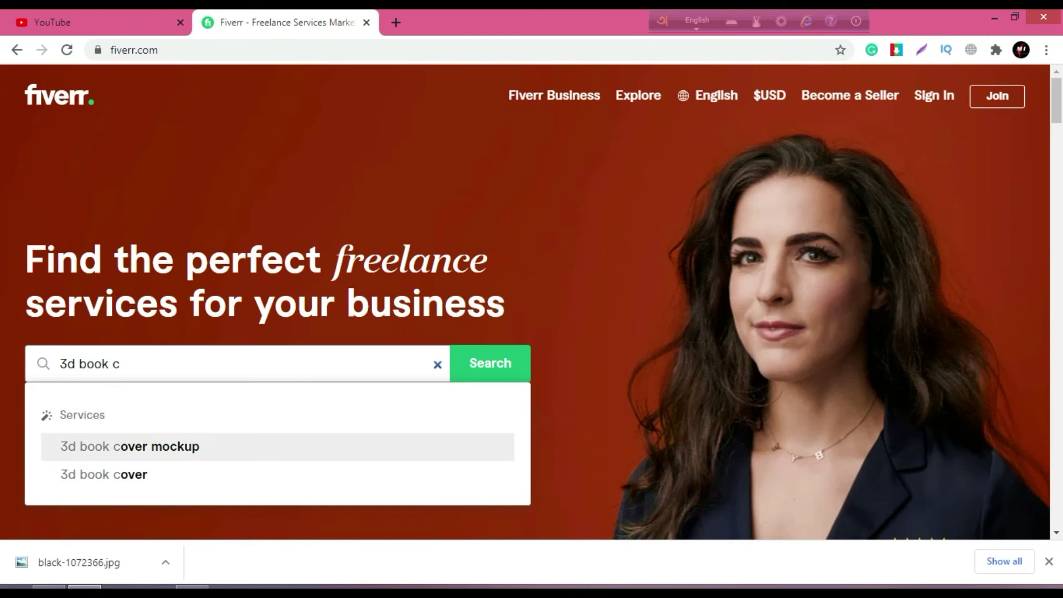
pyautogui.click(130, 447)
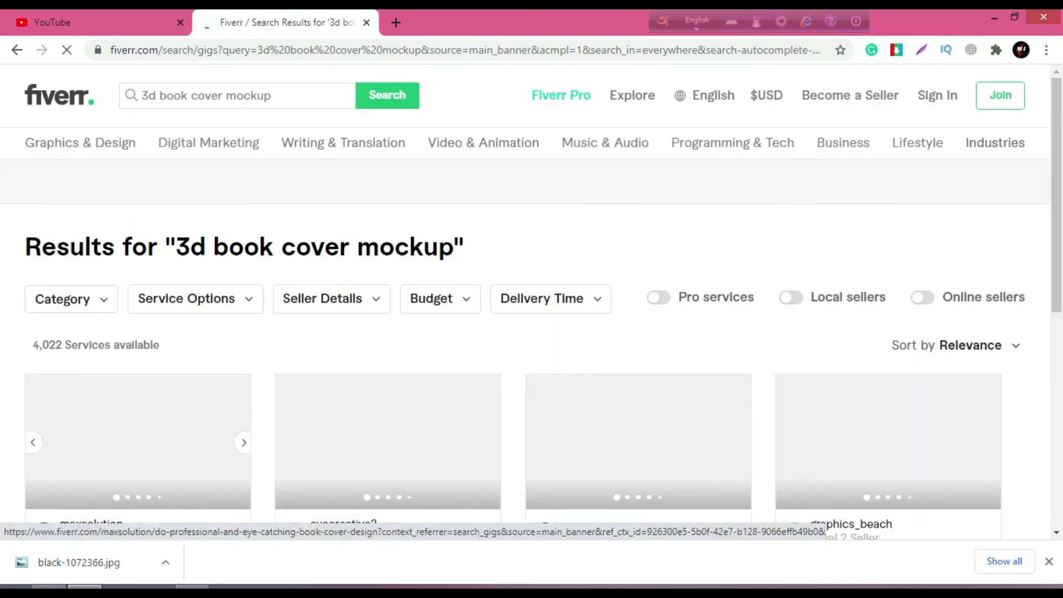
pyautogui.scroll(-3, 139, 443)
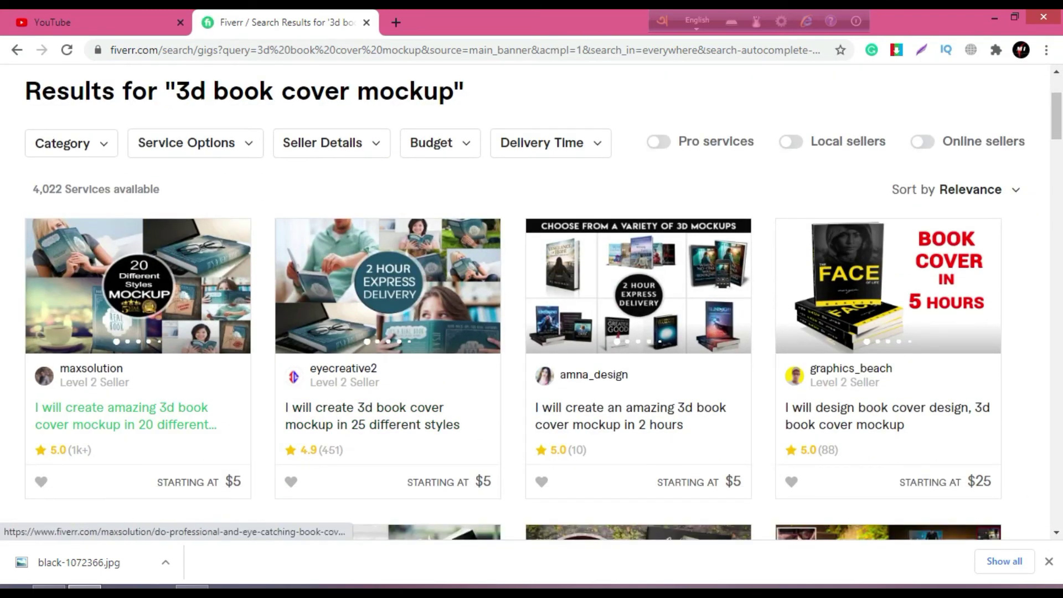
pyautogui.rightClick(178, 312)
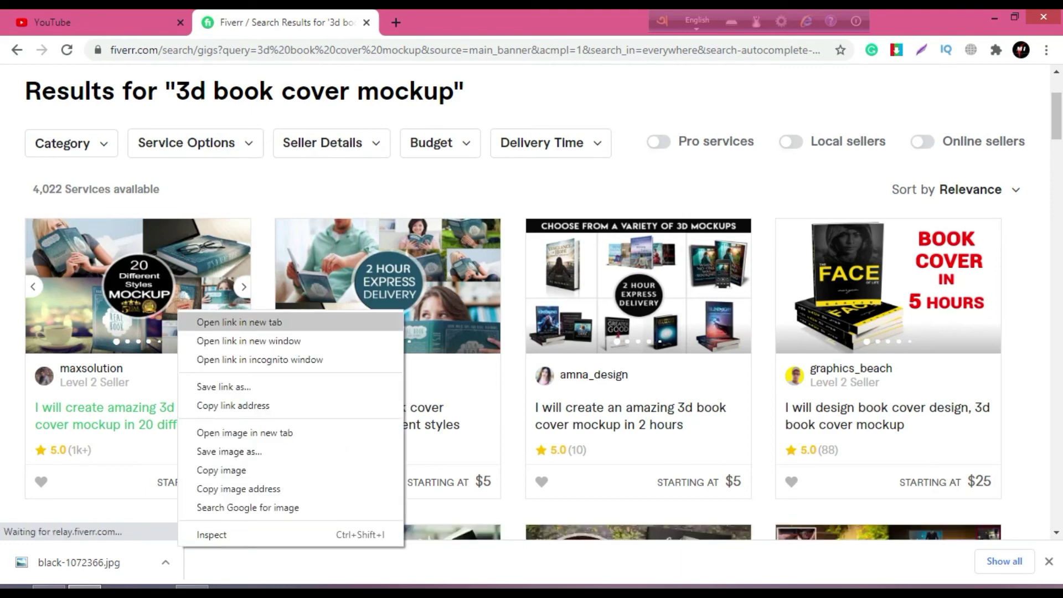
pyautogui.click(238, 321)
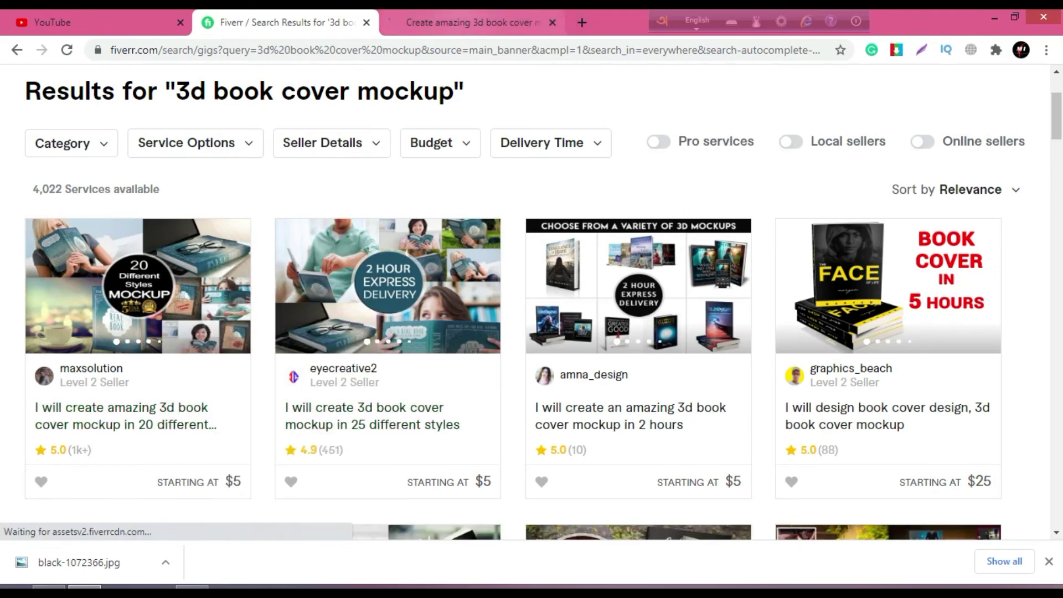
pyautogui.hotkey('ctrl', 'Tab')
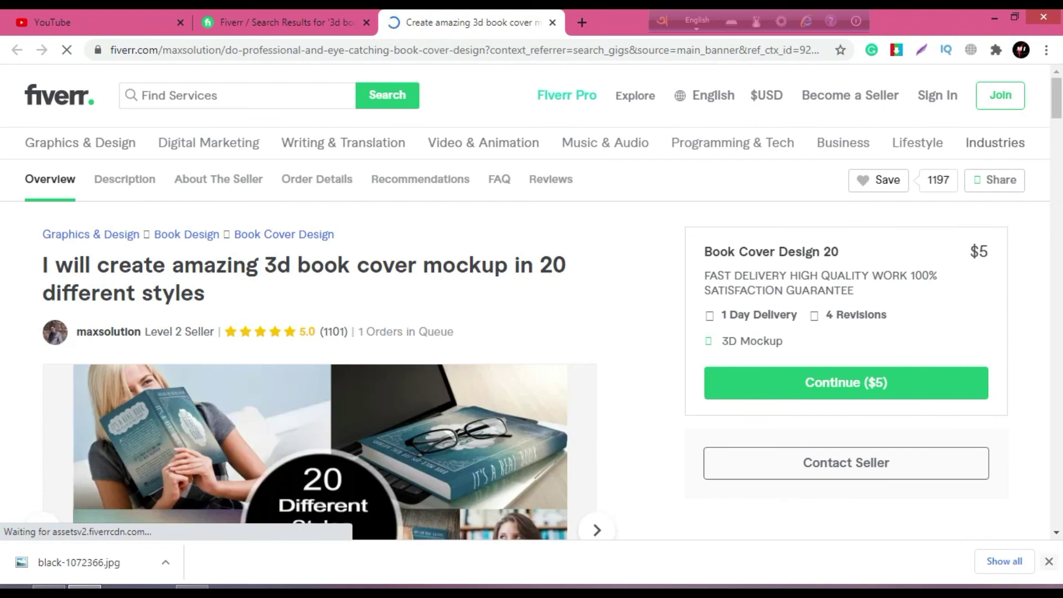
pyautogui.scroll(-1, 532, 332)
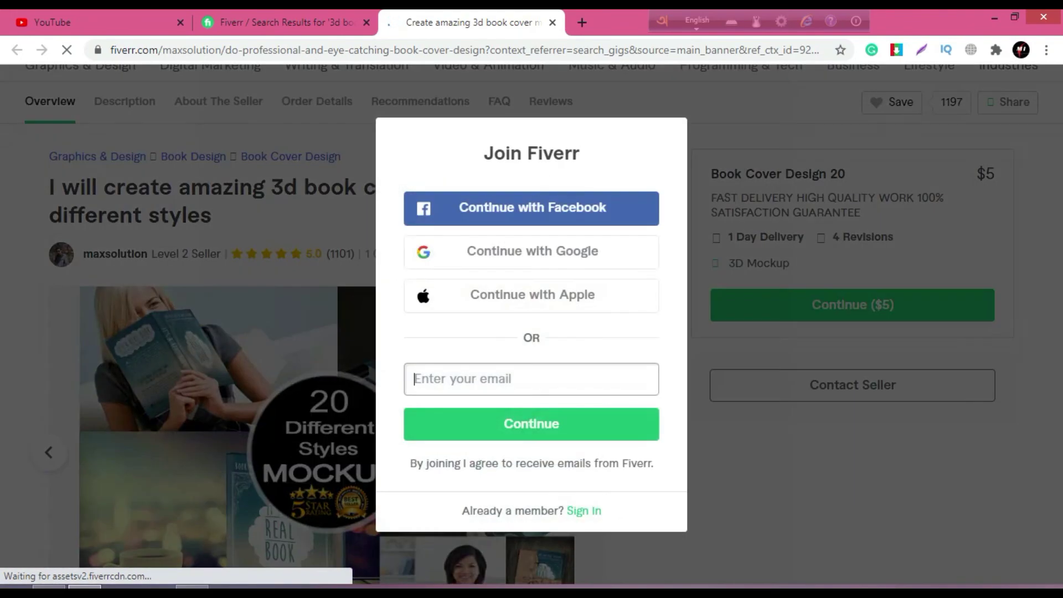
pyautogui.press('Escape')
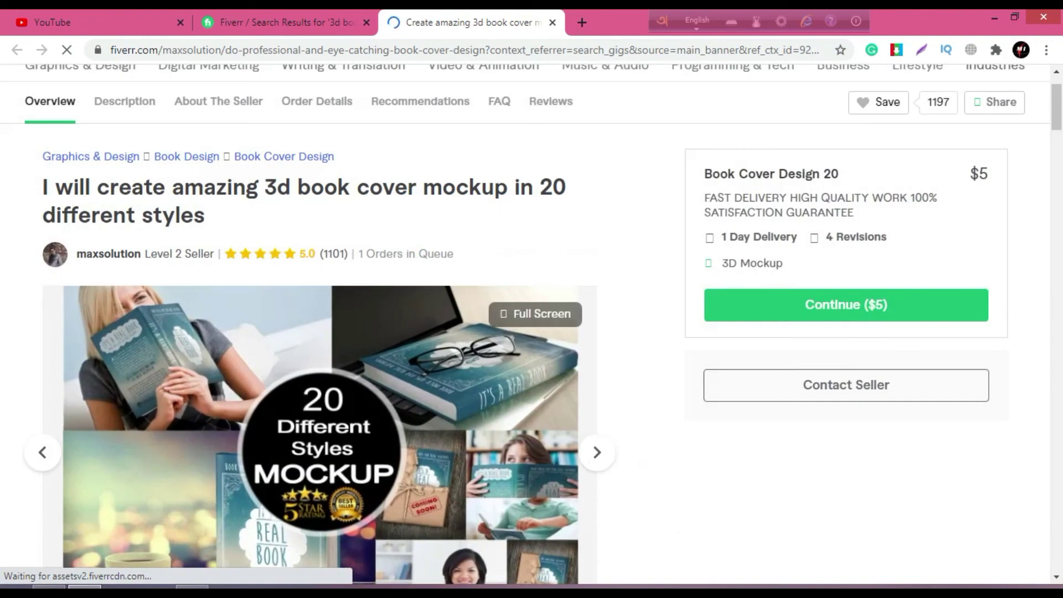
pyautogui.scroll(-1, 532, 332)
pyautogui.scroll(-1, 531, 332)
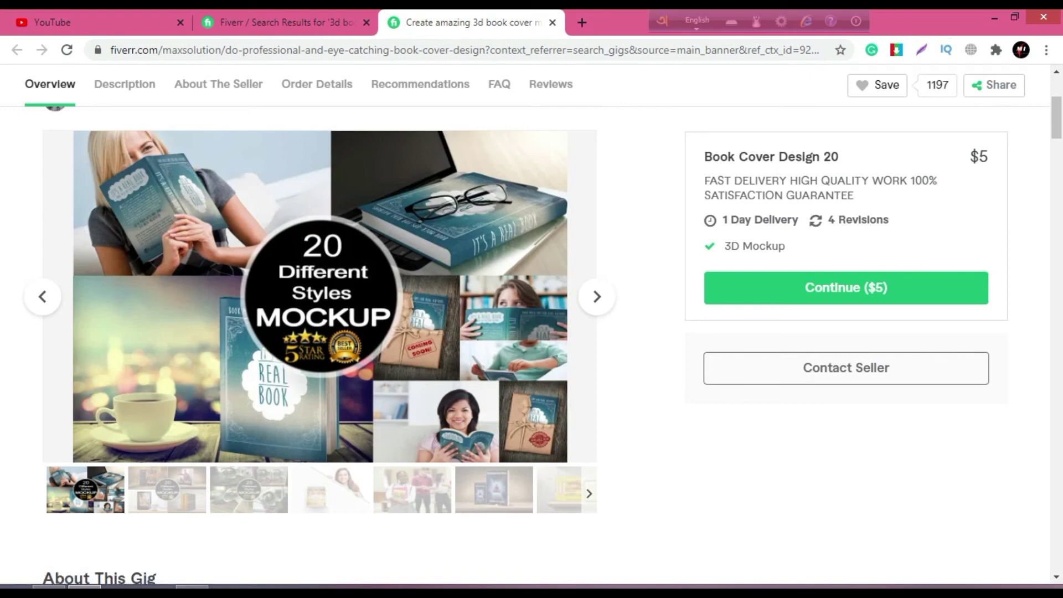
pyautogui.scroll(-3, 321, 296)
pyautogui.scroll(-3, 321, 296)
pyautogui.scroll(-2, 321, 296)
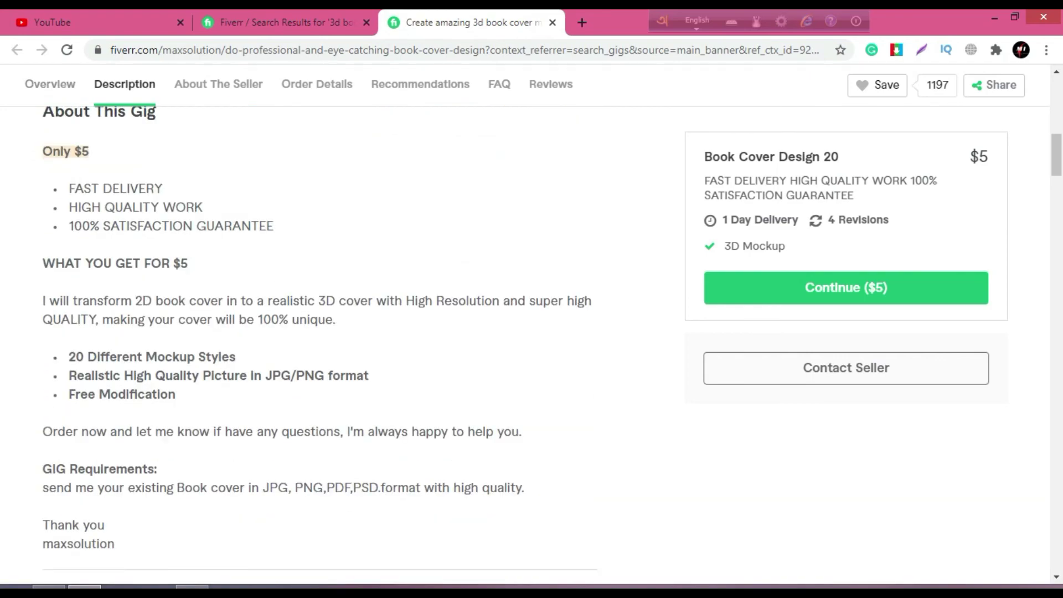
pyautogui.scroll(-1, 319, 346)
pyautogui.click(552, 23)
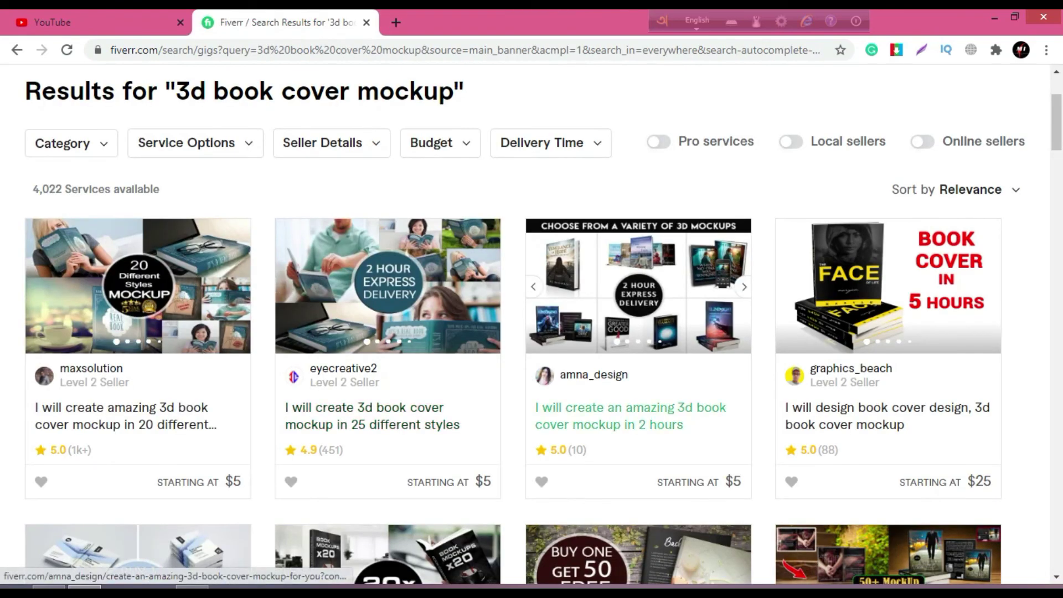
# Open the 2-hour mockup gig and the 5-hour book cover gig in new tabs
pyautogui.rightClick(651, 314)
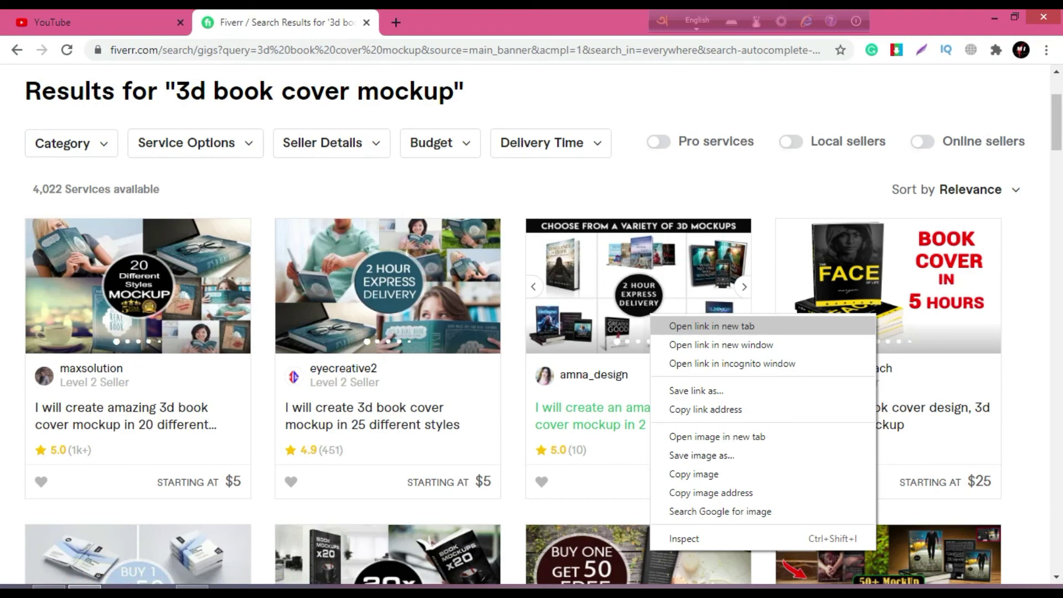
pyautogui.click(712, 326)
pyautogui.rightClick(842, 240)
pyautogui.click(864, 248)
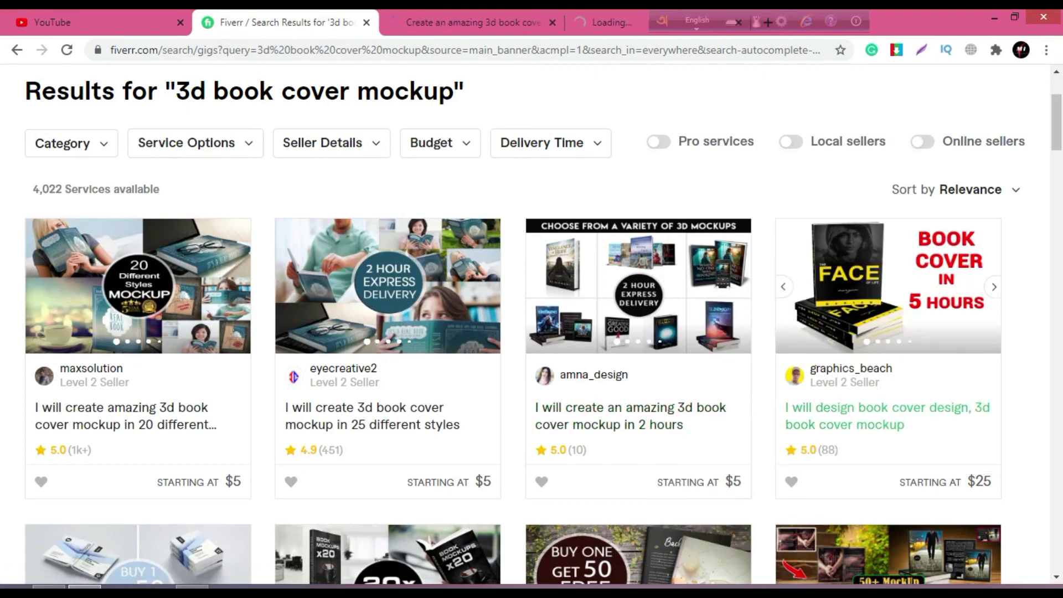
# Scroll down the results and open the 3d mockup software box gig
pyautogui.scroll(-5, 637, 277)
pyautogui.scroll(-2, 636, 333)
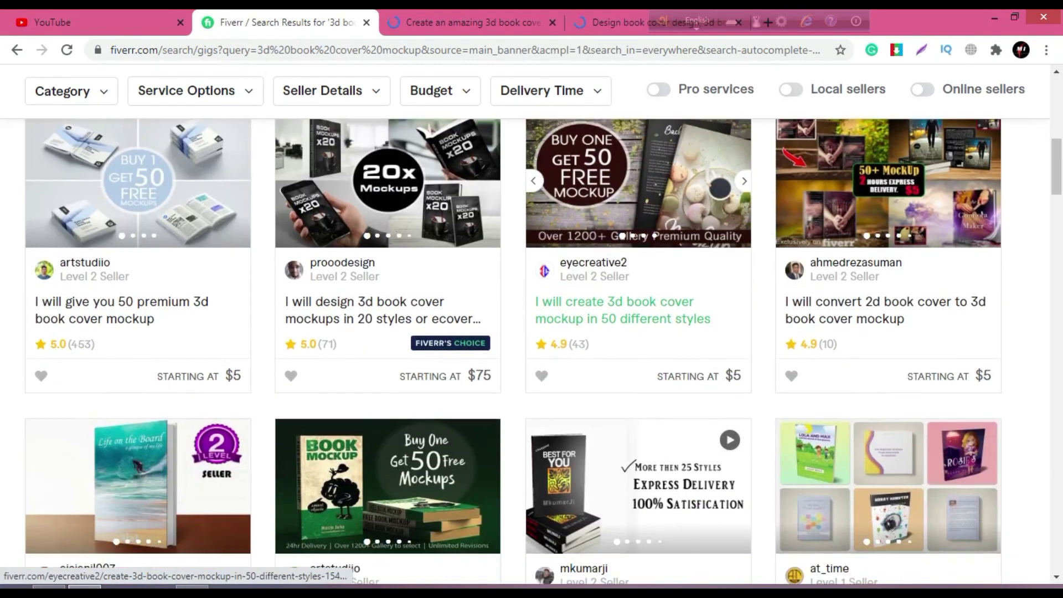
pyautogui.scroll(-4, 637, 304)
pyautogui.scroll(-2, 637, 277)
pyautogui.scroll(-3, 637, 332)
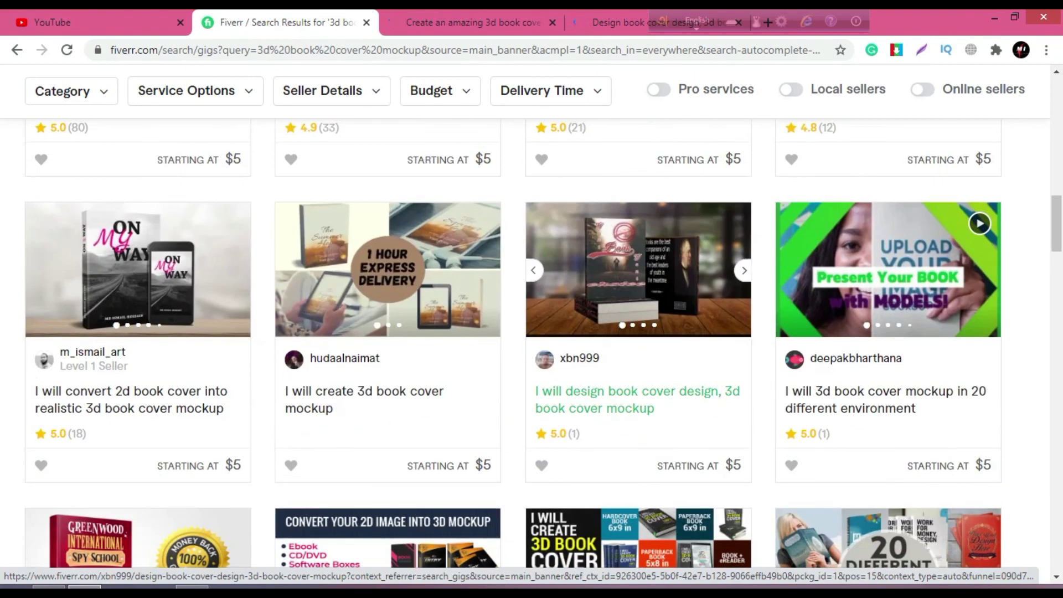
pyautogui.scroll(-1, 636, 332)
pyautogui.scroll(-3, 637, 333)
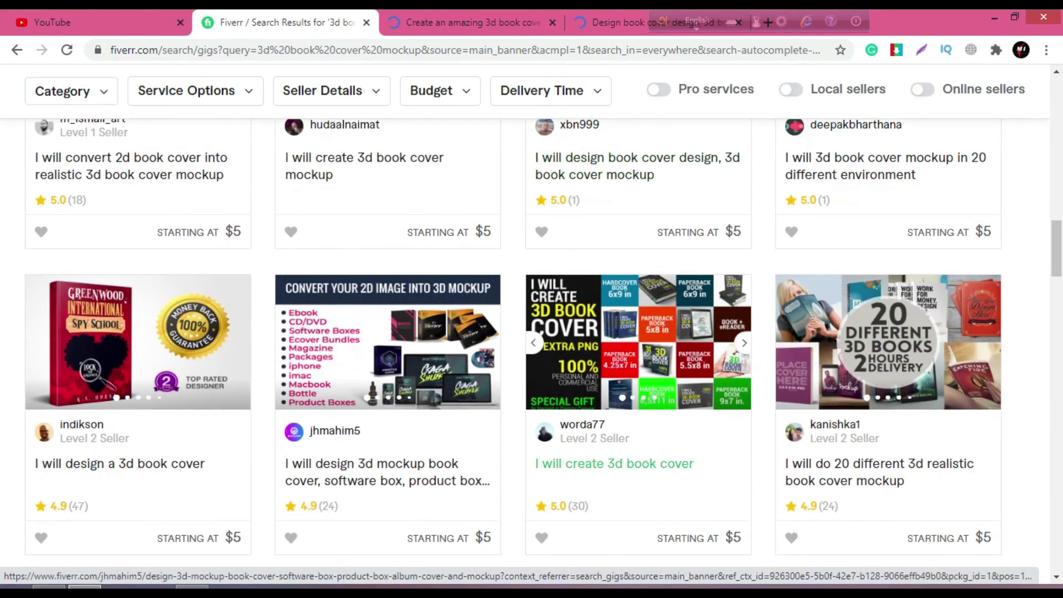
pyautogui.click(388, 471)
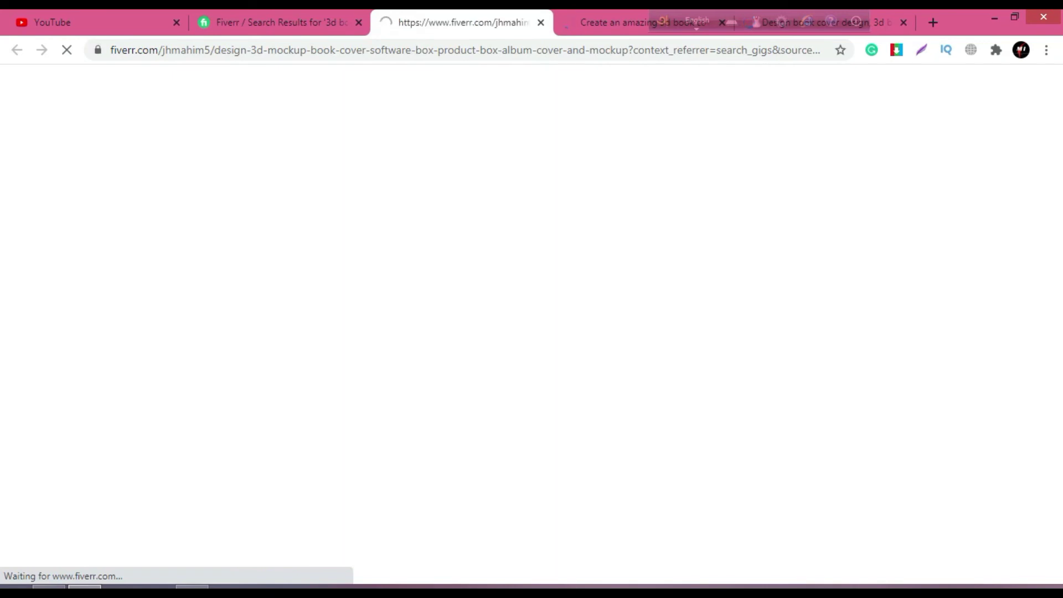
# Close the search results tab and bring up the 2-hour 3d book cover mockup gig
pyautogui.click(358, 22)
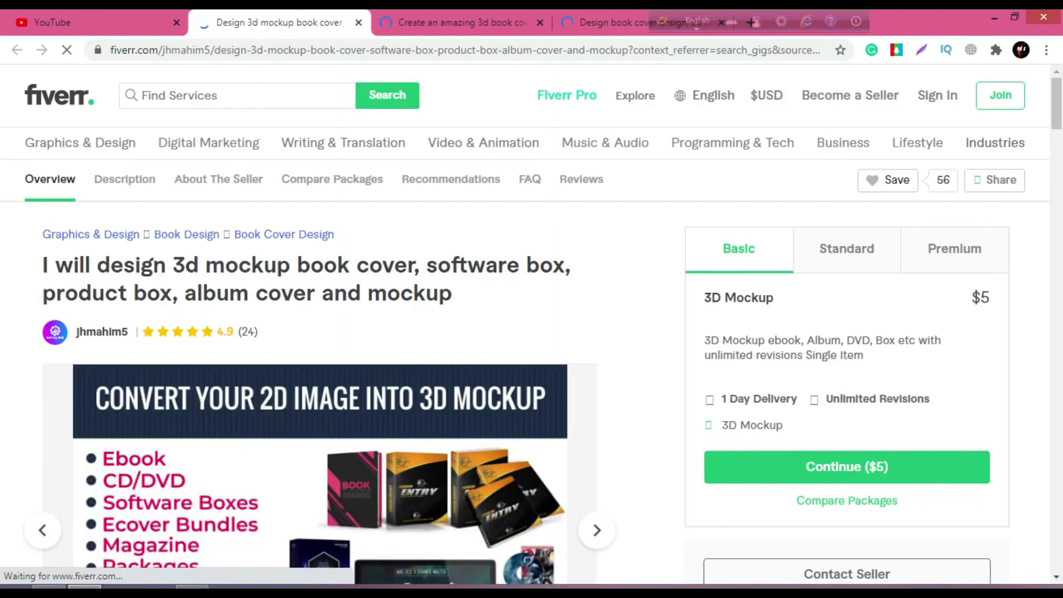
pyautogui.scroll(-1, 532, 332)
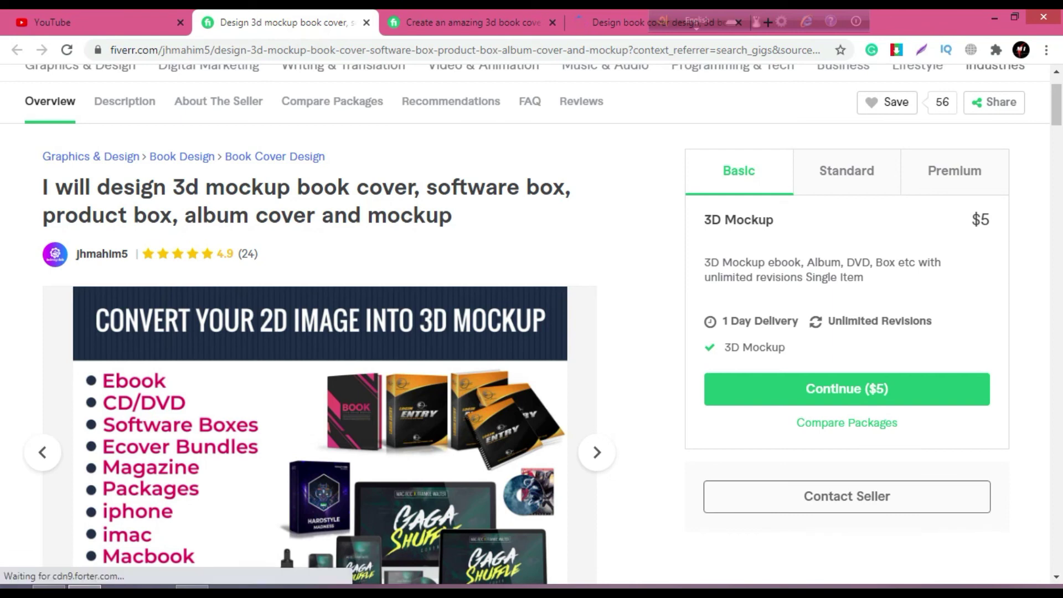
pyautogui.hotkey('ctrl', 'Tab')
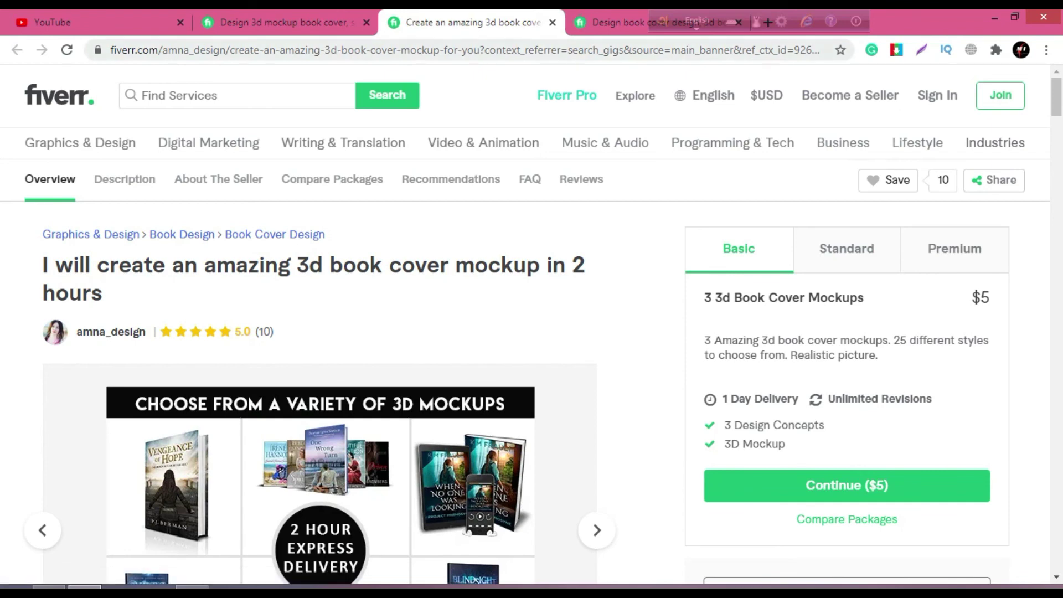
# Compare the 5-hour book cover gig's $50 Standard and $70 Premium packages
pyautogui.click(695, 24)
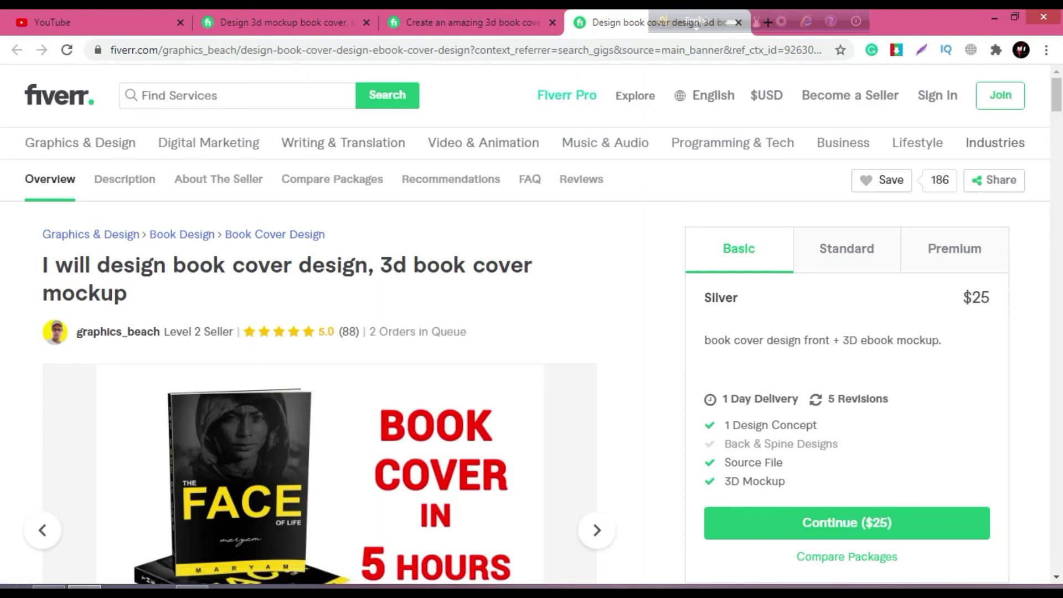
pyautogui.click(847, 248)
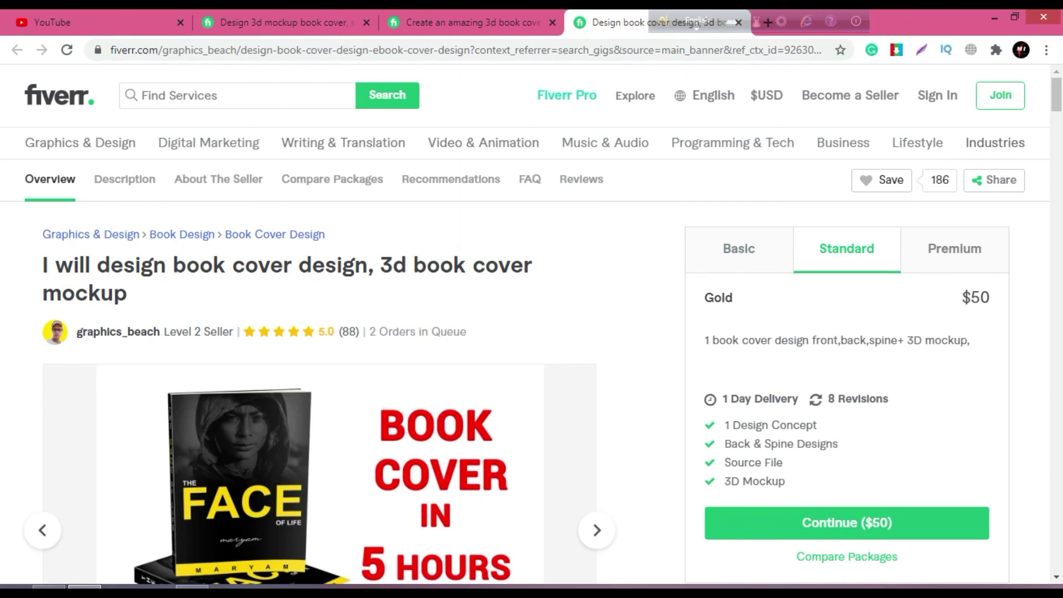
pyautogui.click(955, 249)
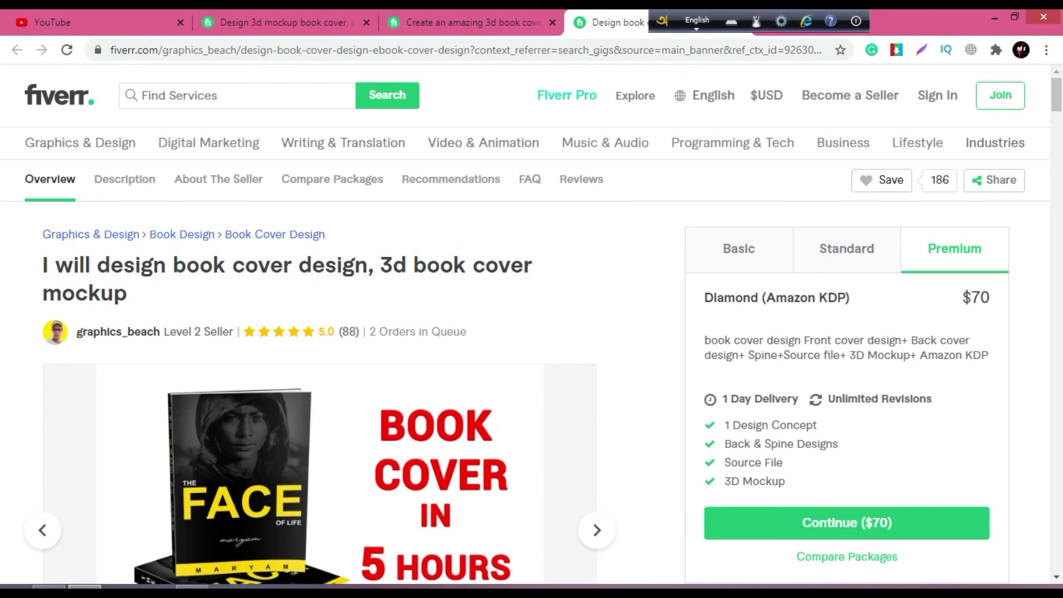
# Close the 5-hour book cover and 2-hour mockup gig tabs
pyautogui.rightClick(605, 21)
pyautogui.click(635, 178)
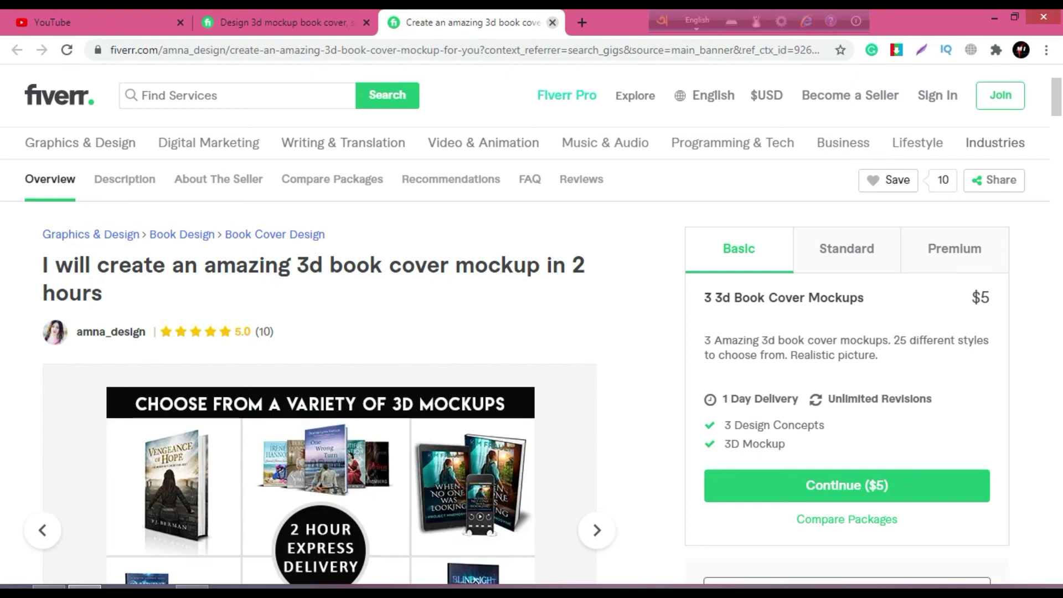
pyautogui.click(552, 22)
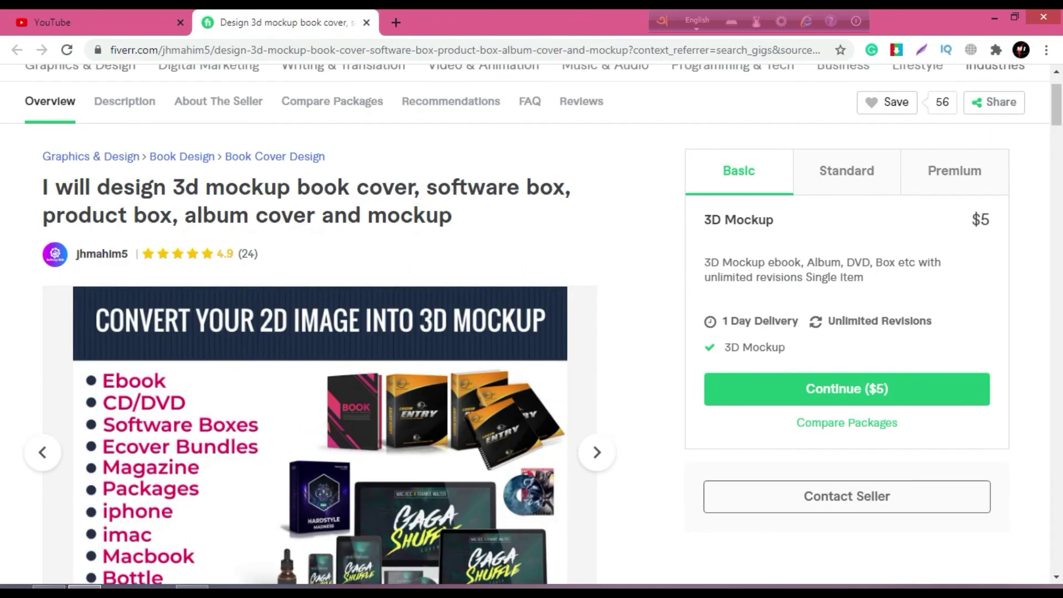